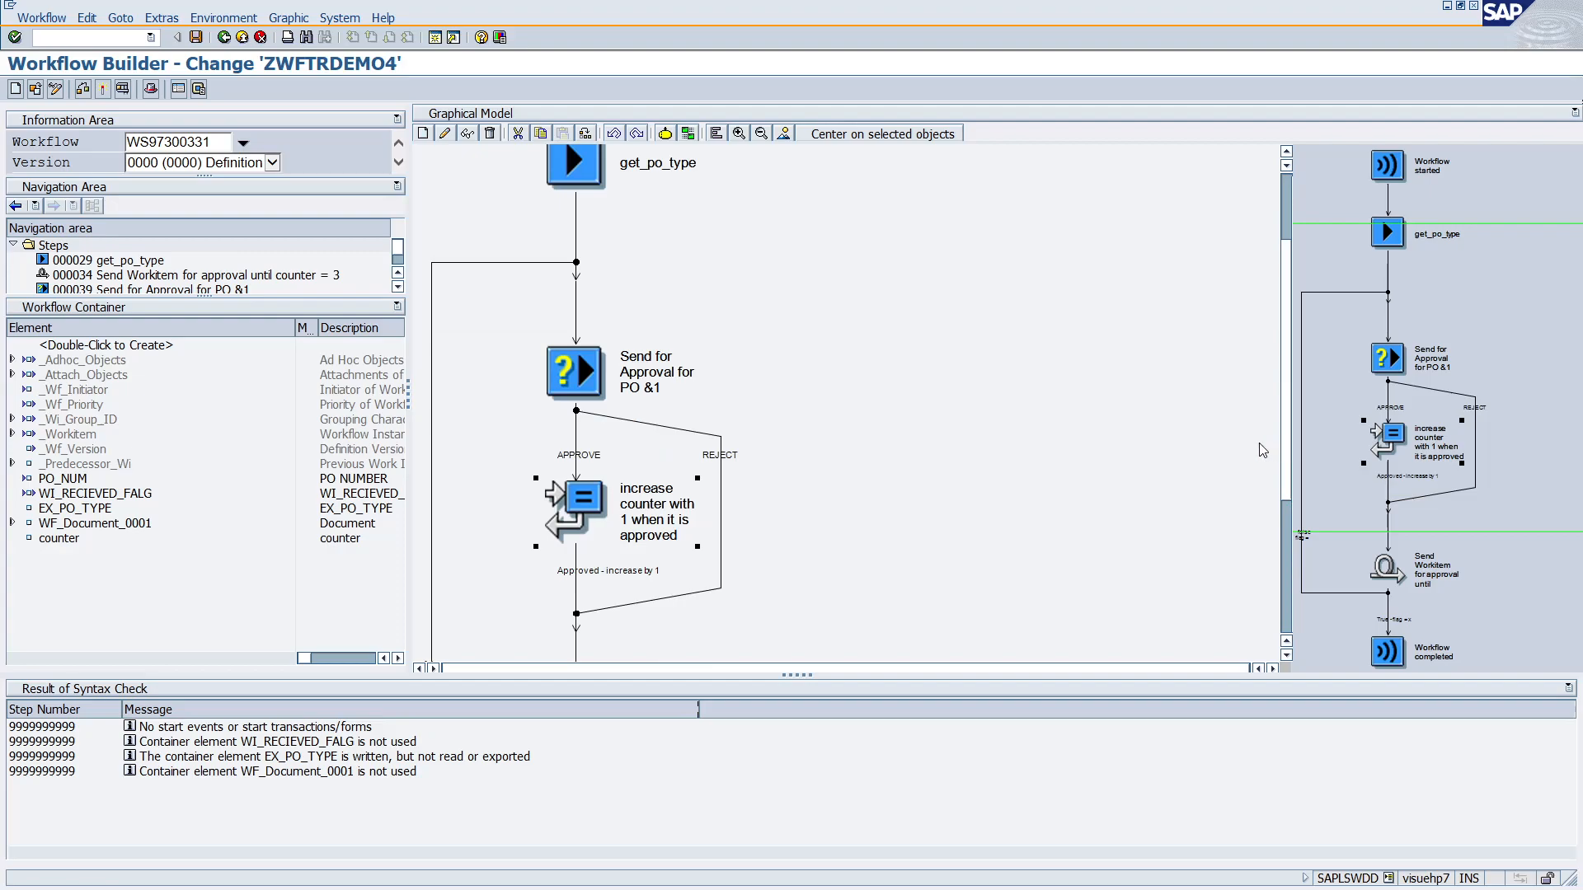
Review the agent assignment of the "Send for Approval for PO &1" decision step and return to the workflow model
click(590, 385)
double_click(590, 384)
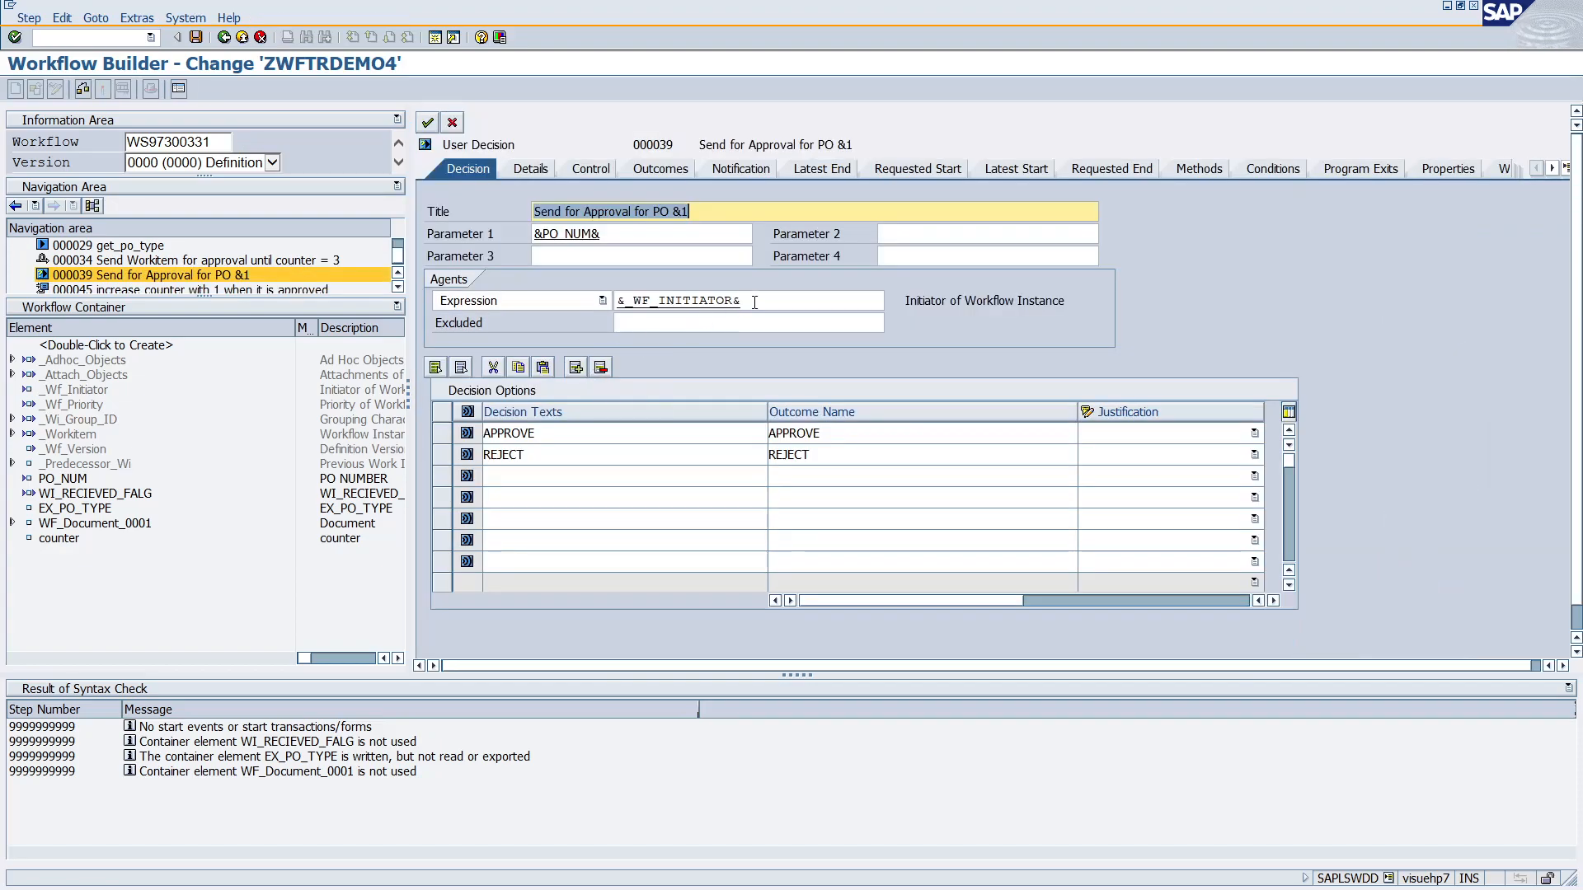
drag(754, 302, 614, 303)
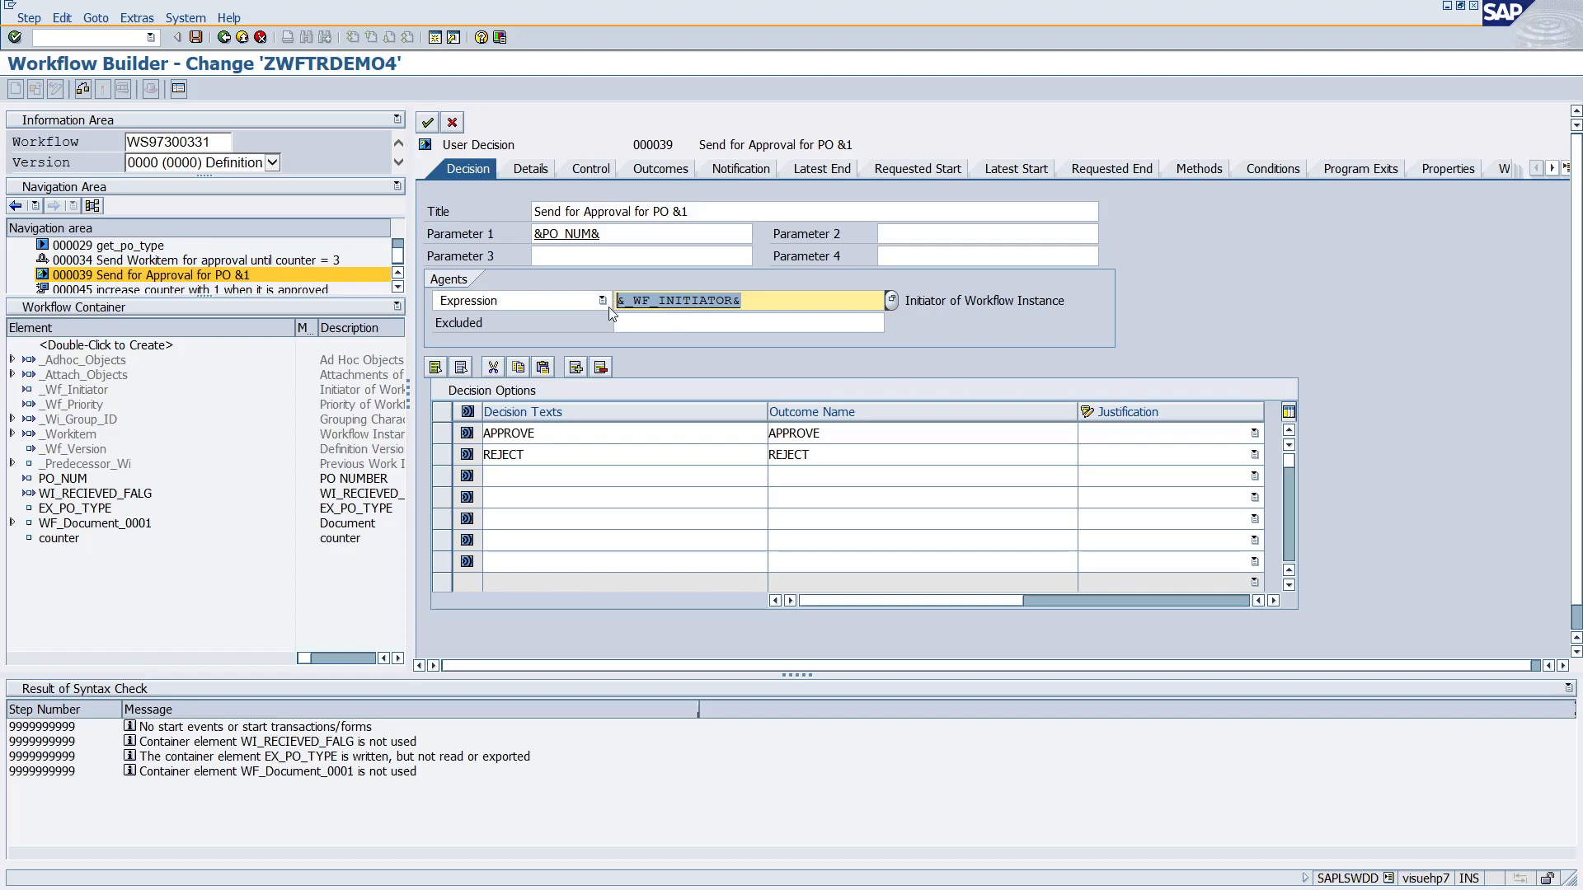
click(602, 301)
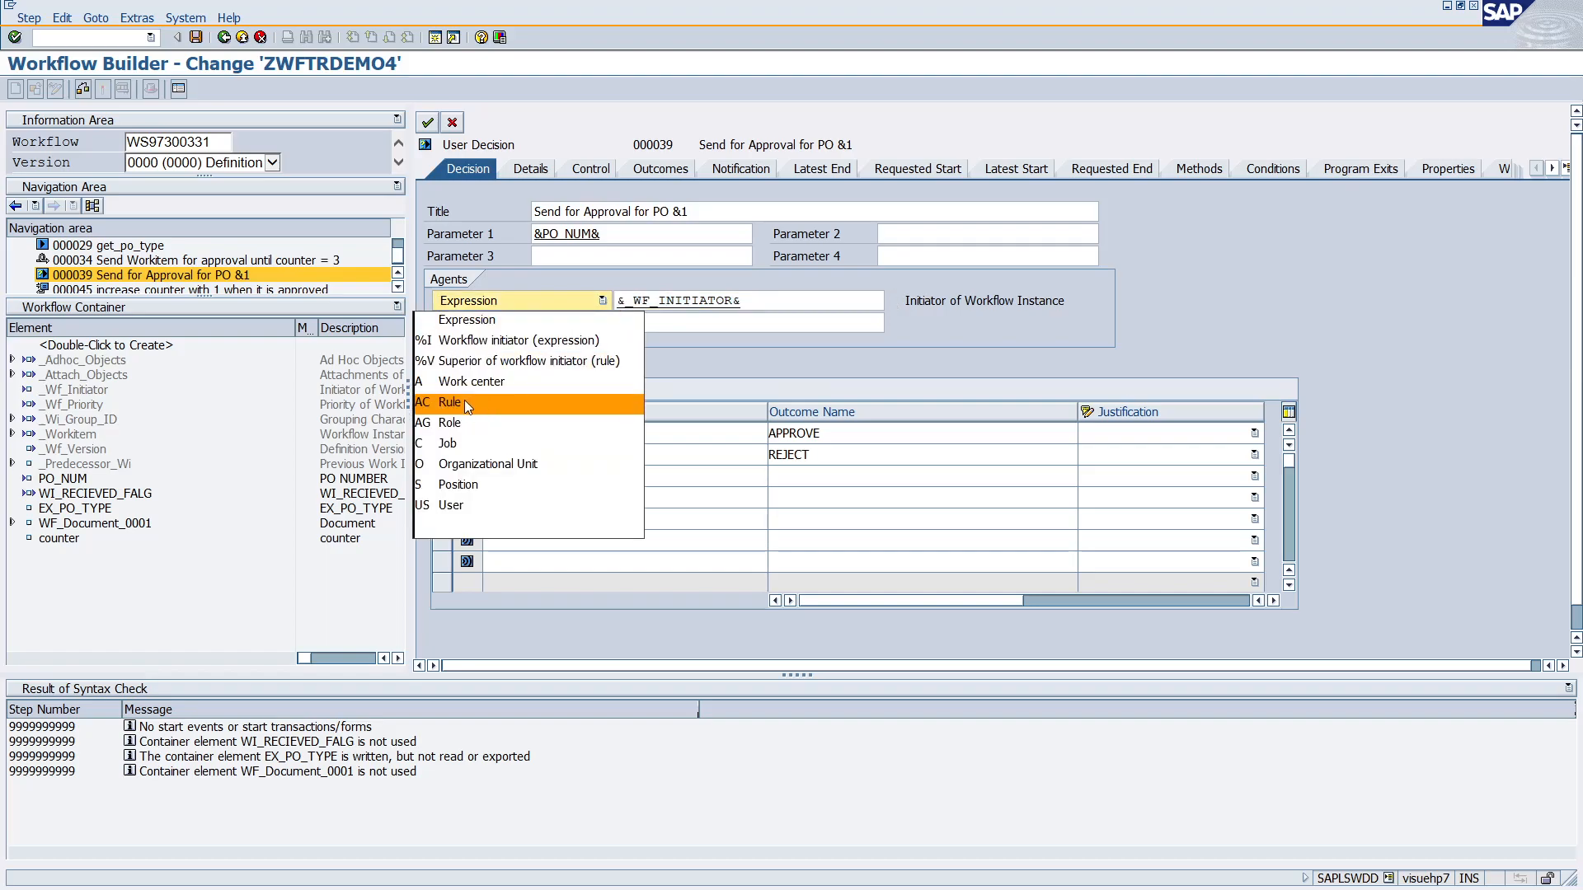
click(892, 348)
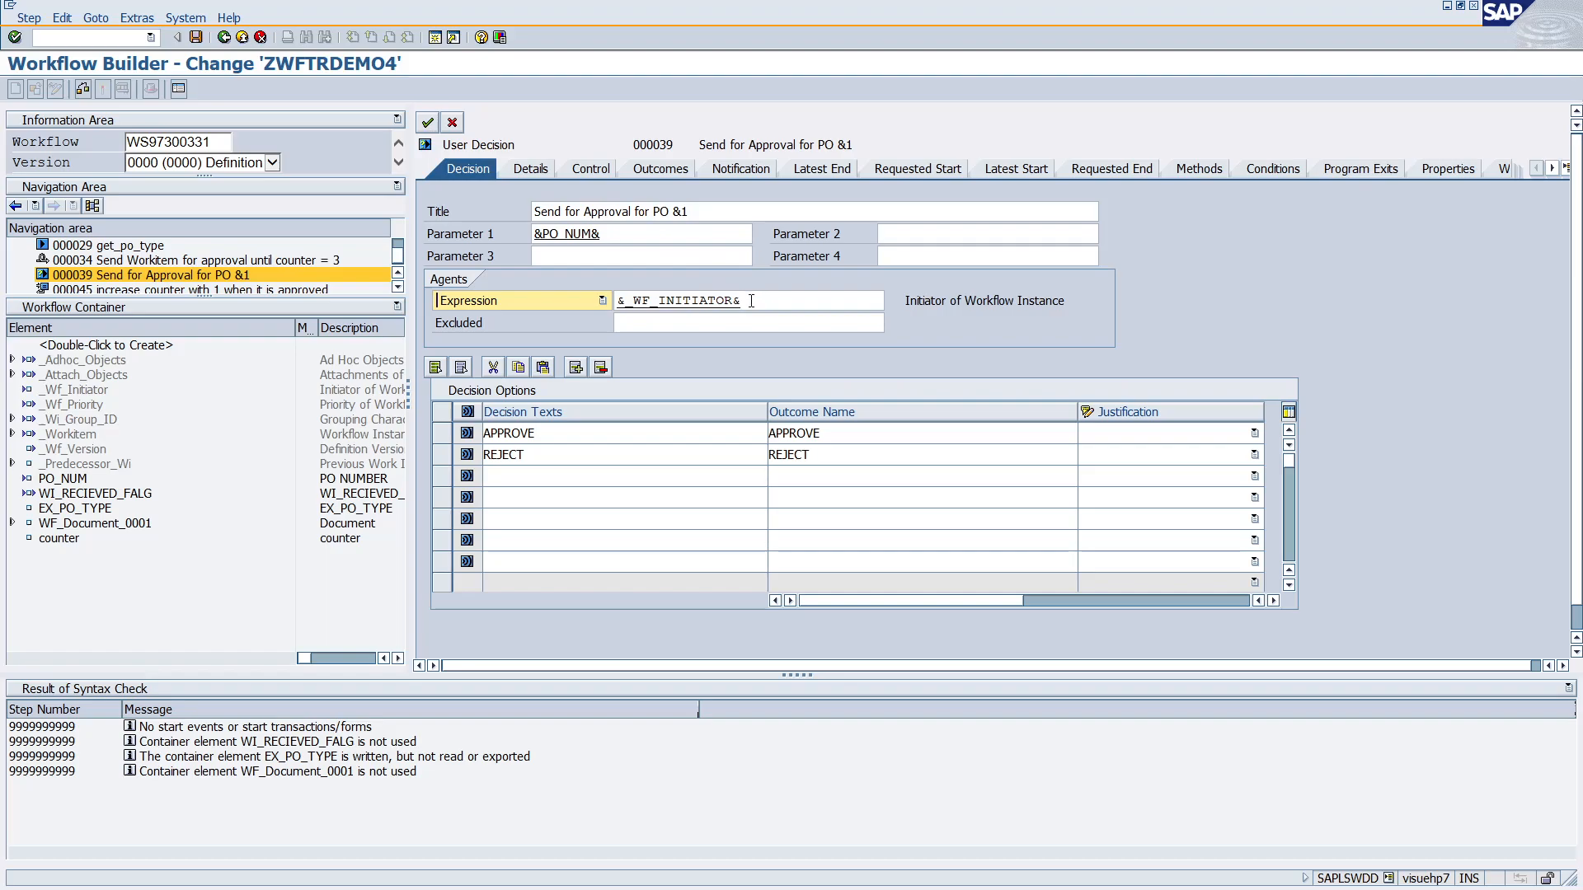
drag(752, 301, 612, 301)
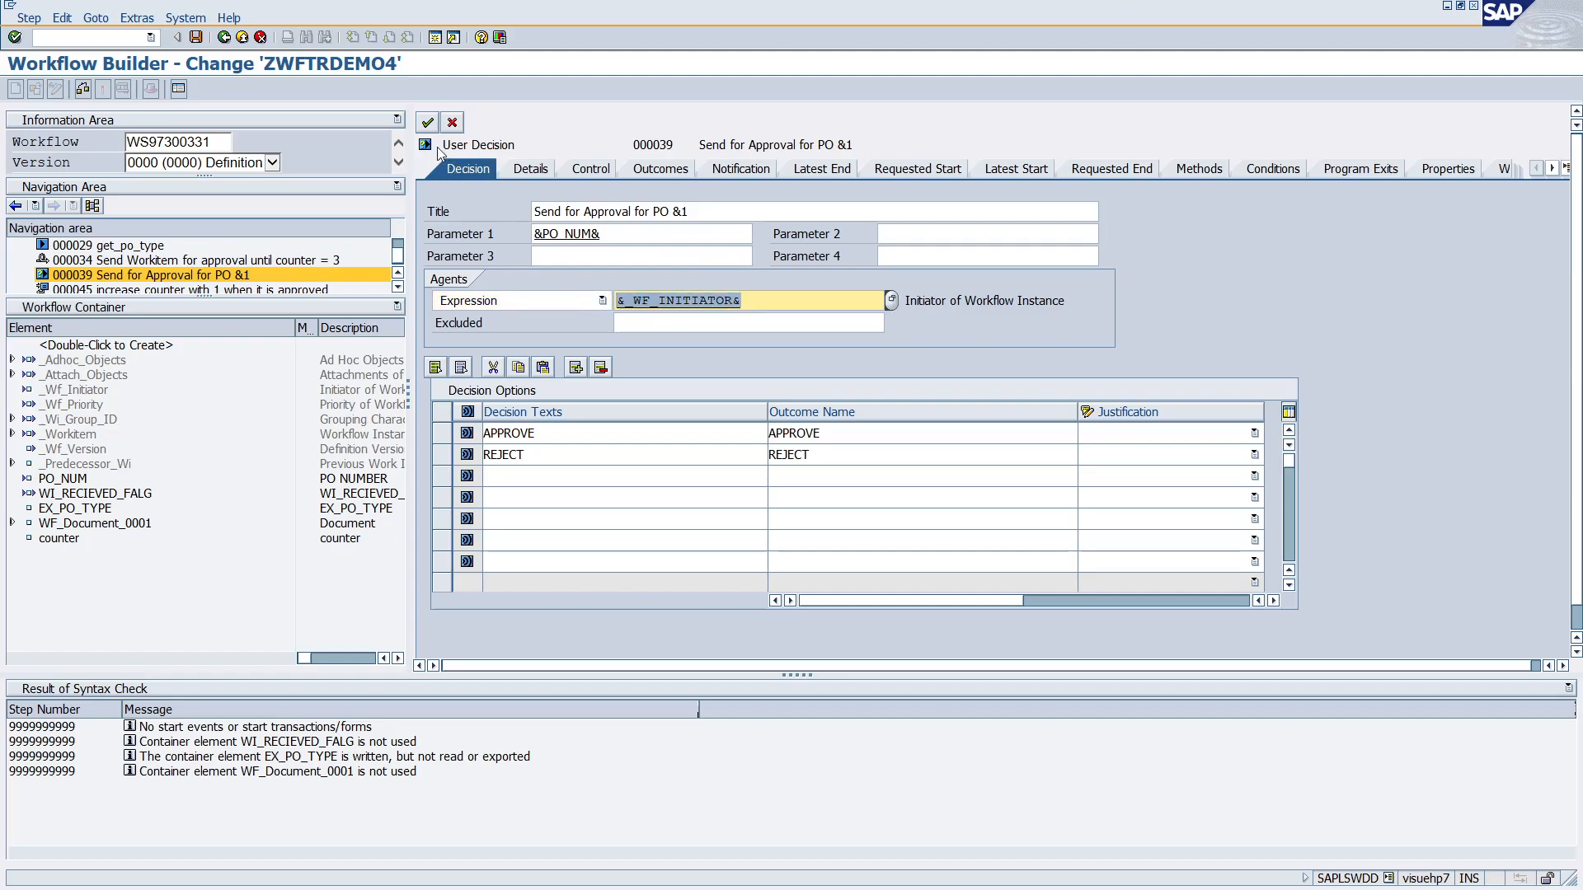
click(427, 122)
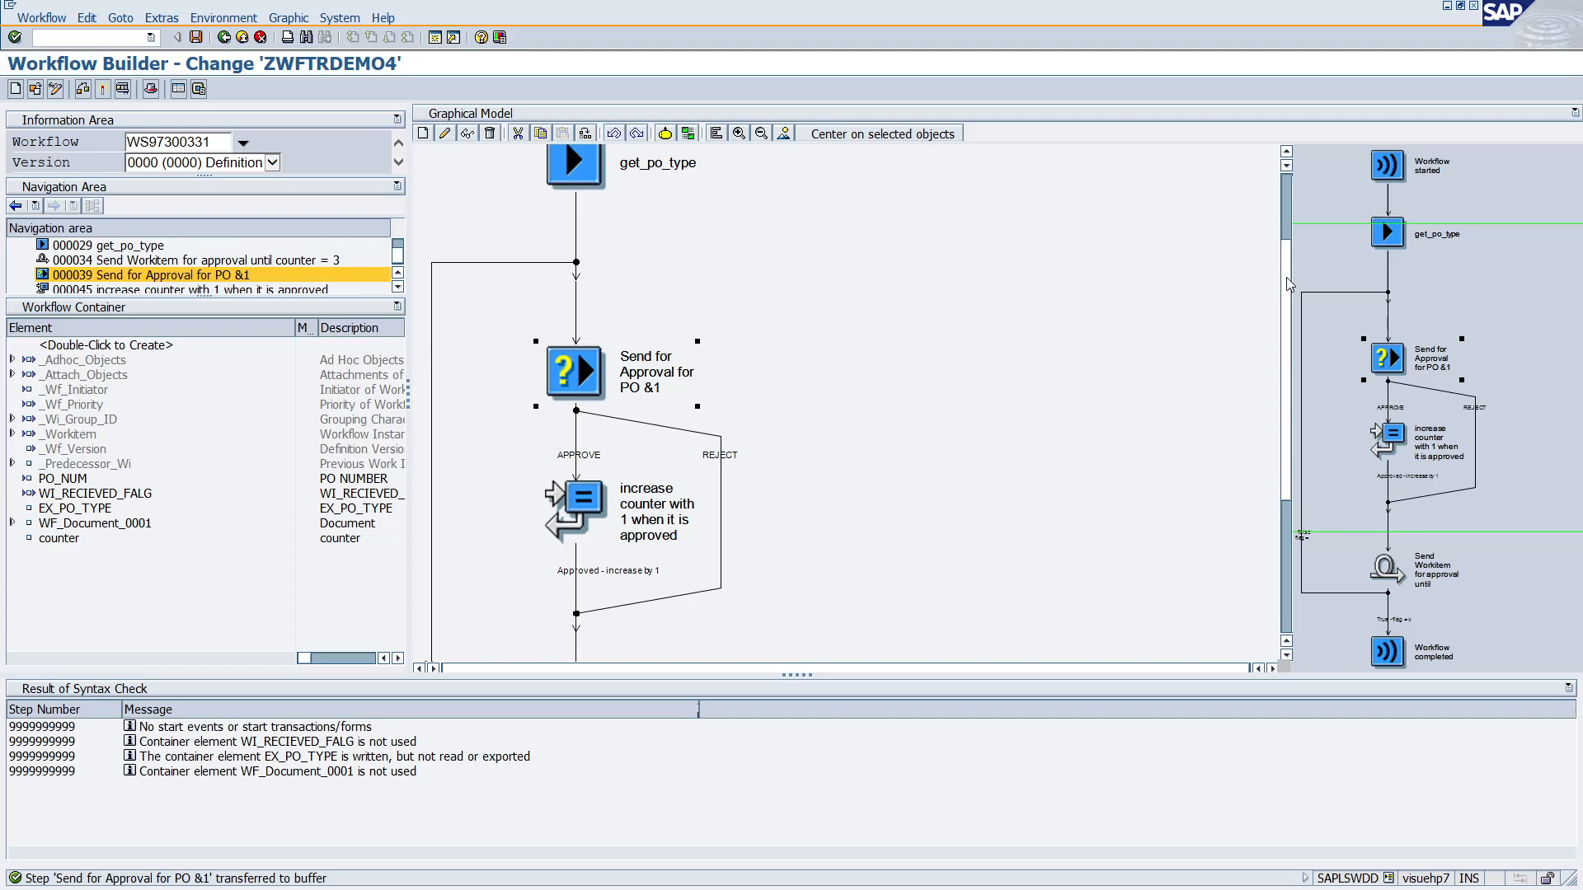
Open the "increase counter with 1 when it is approved" container operation and examine its result element
scroll(1290, 284, down, 2)
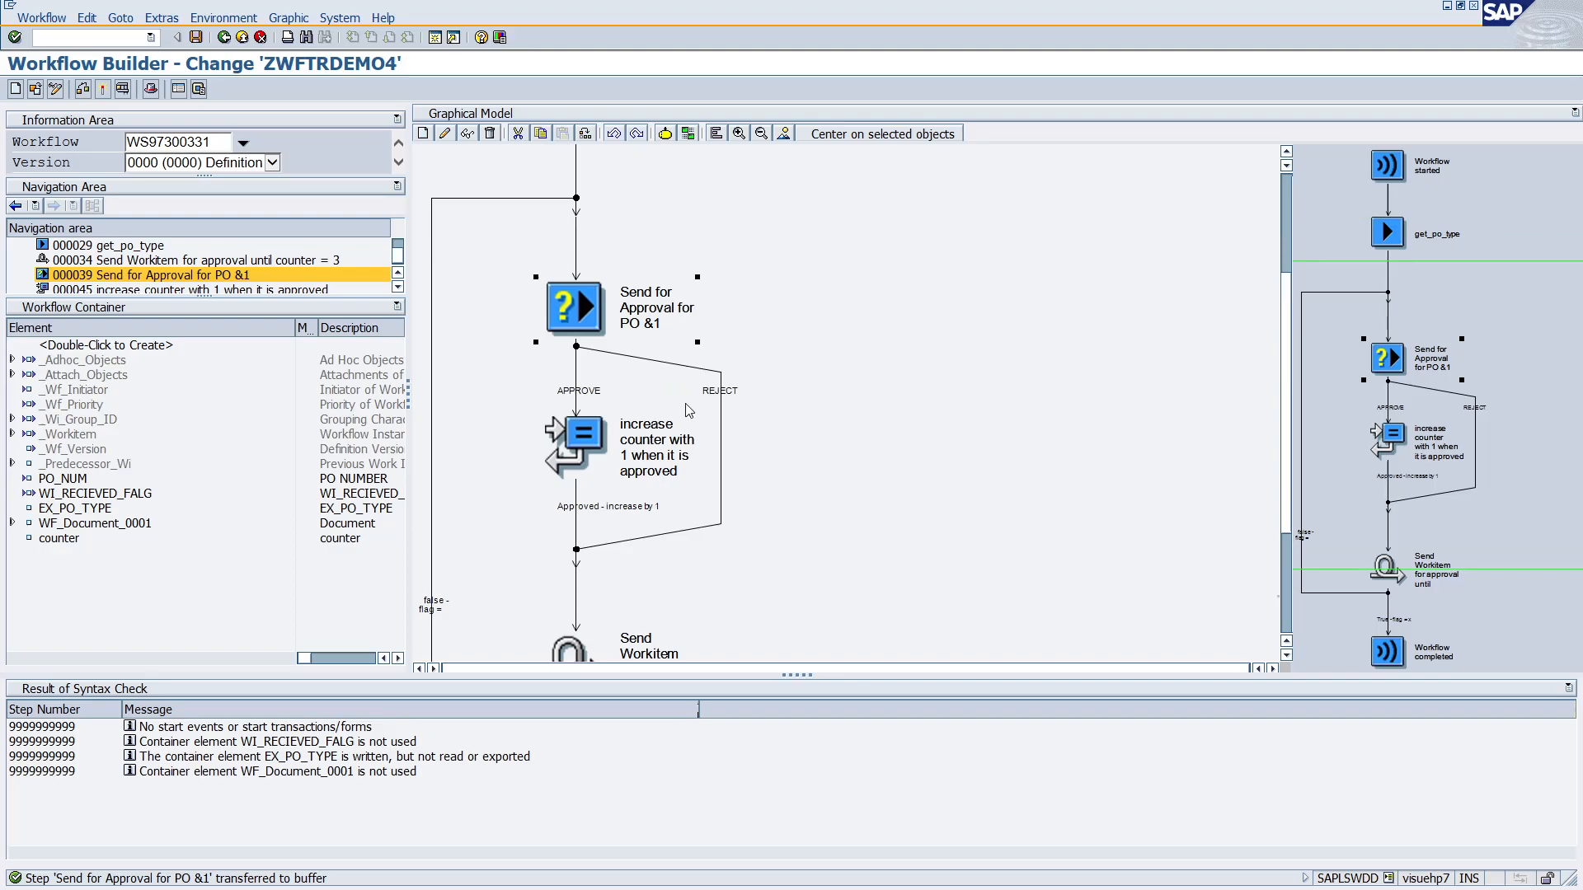
double_click(586, 447)
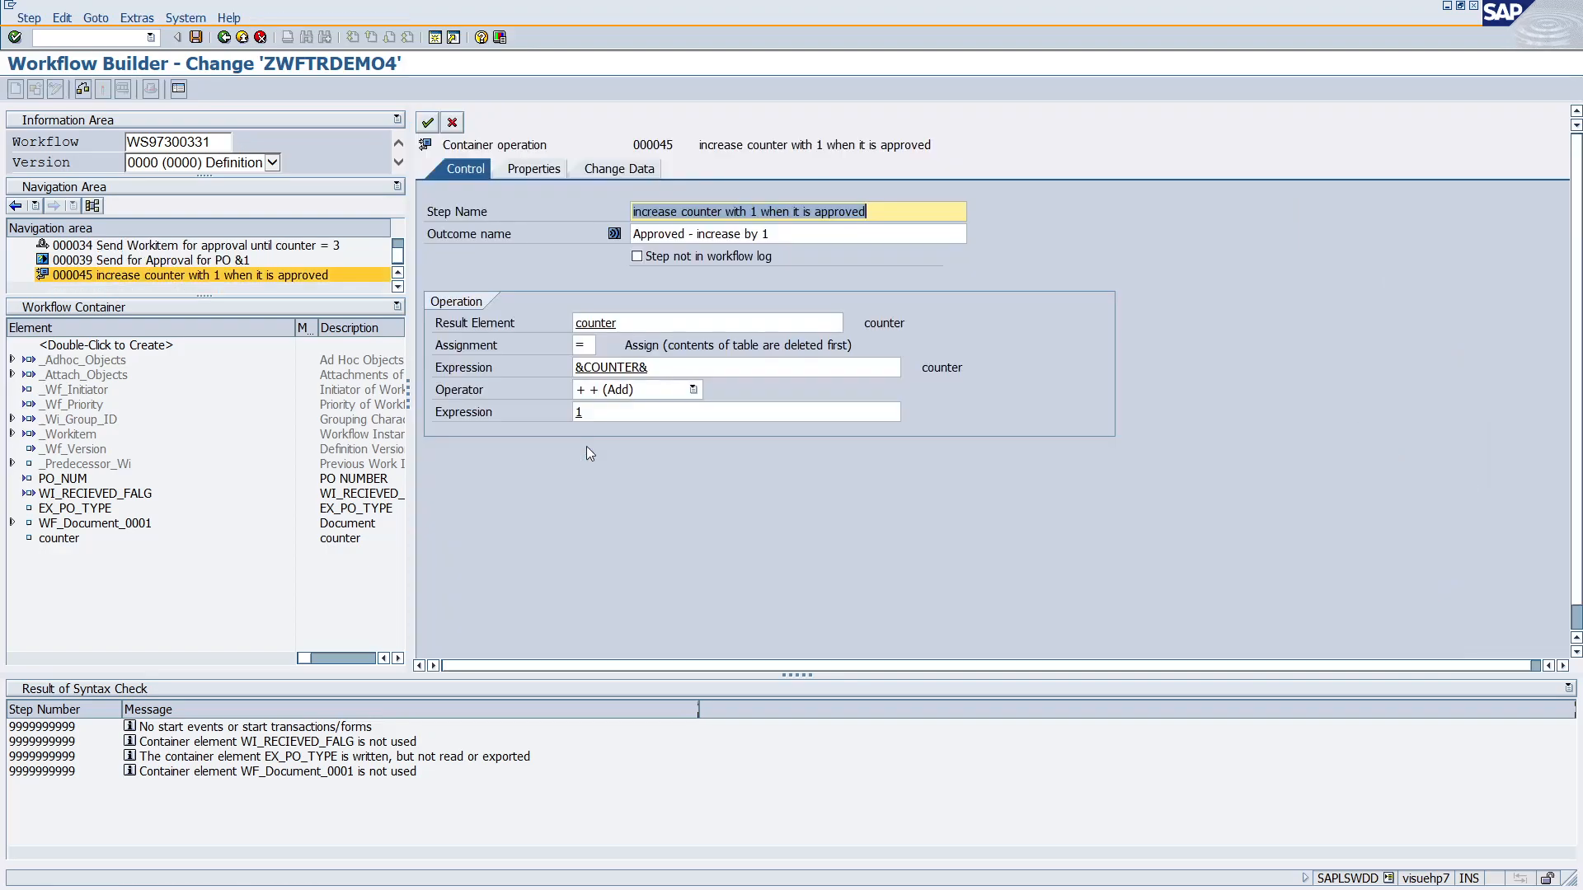
drag(620, 322, 575, 322)
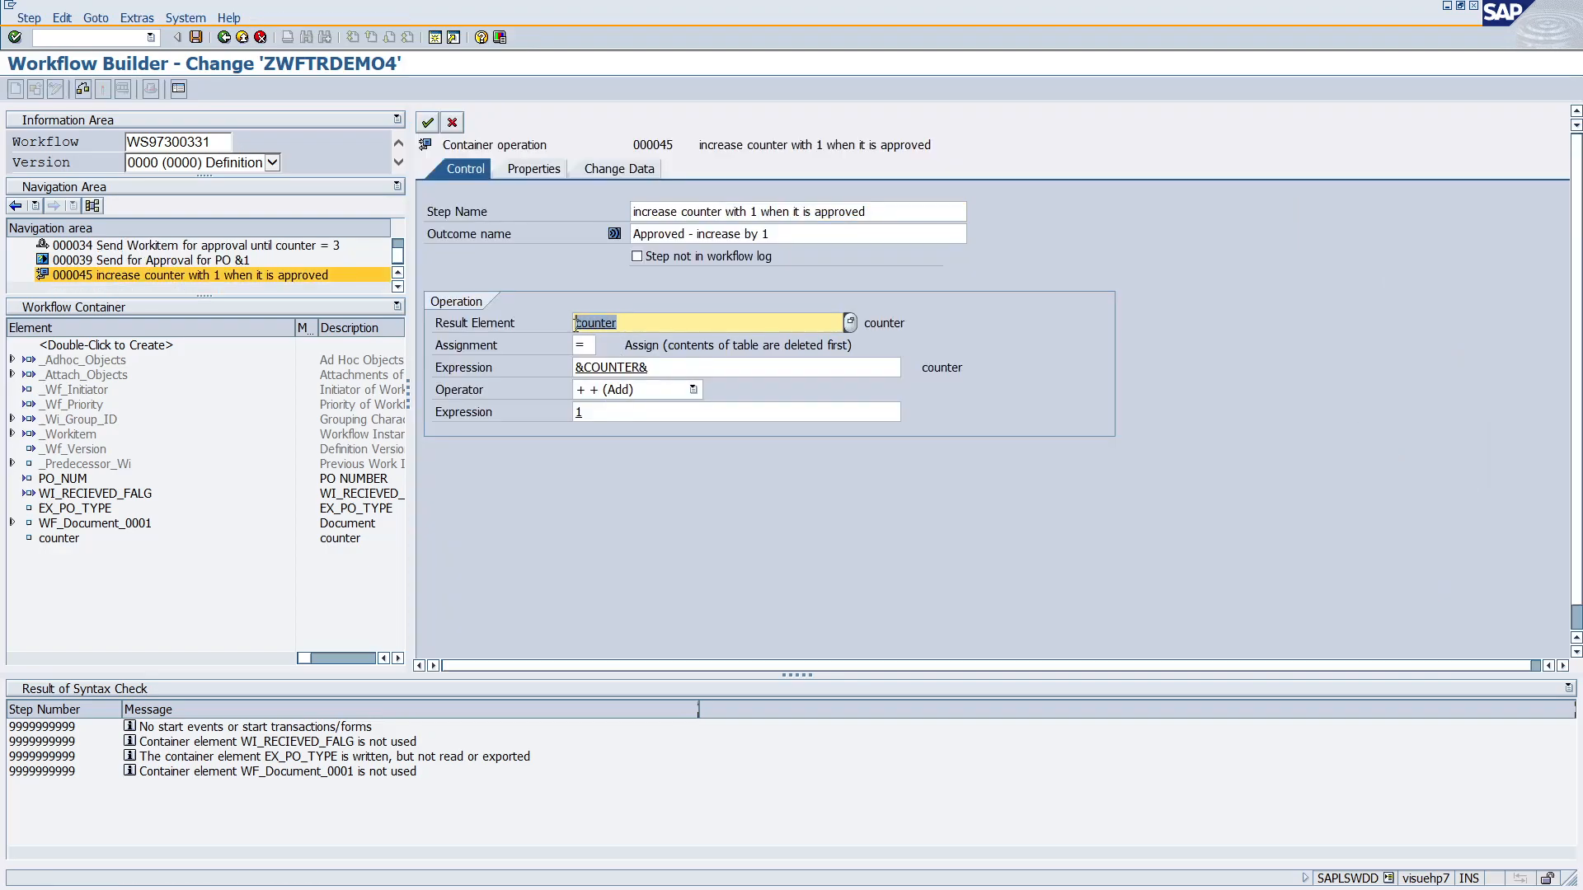
Check the data type, properties and initial value of the counter container element, and close its definition
click(60, 540)
double_click(59, 540)
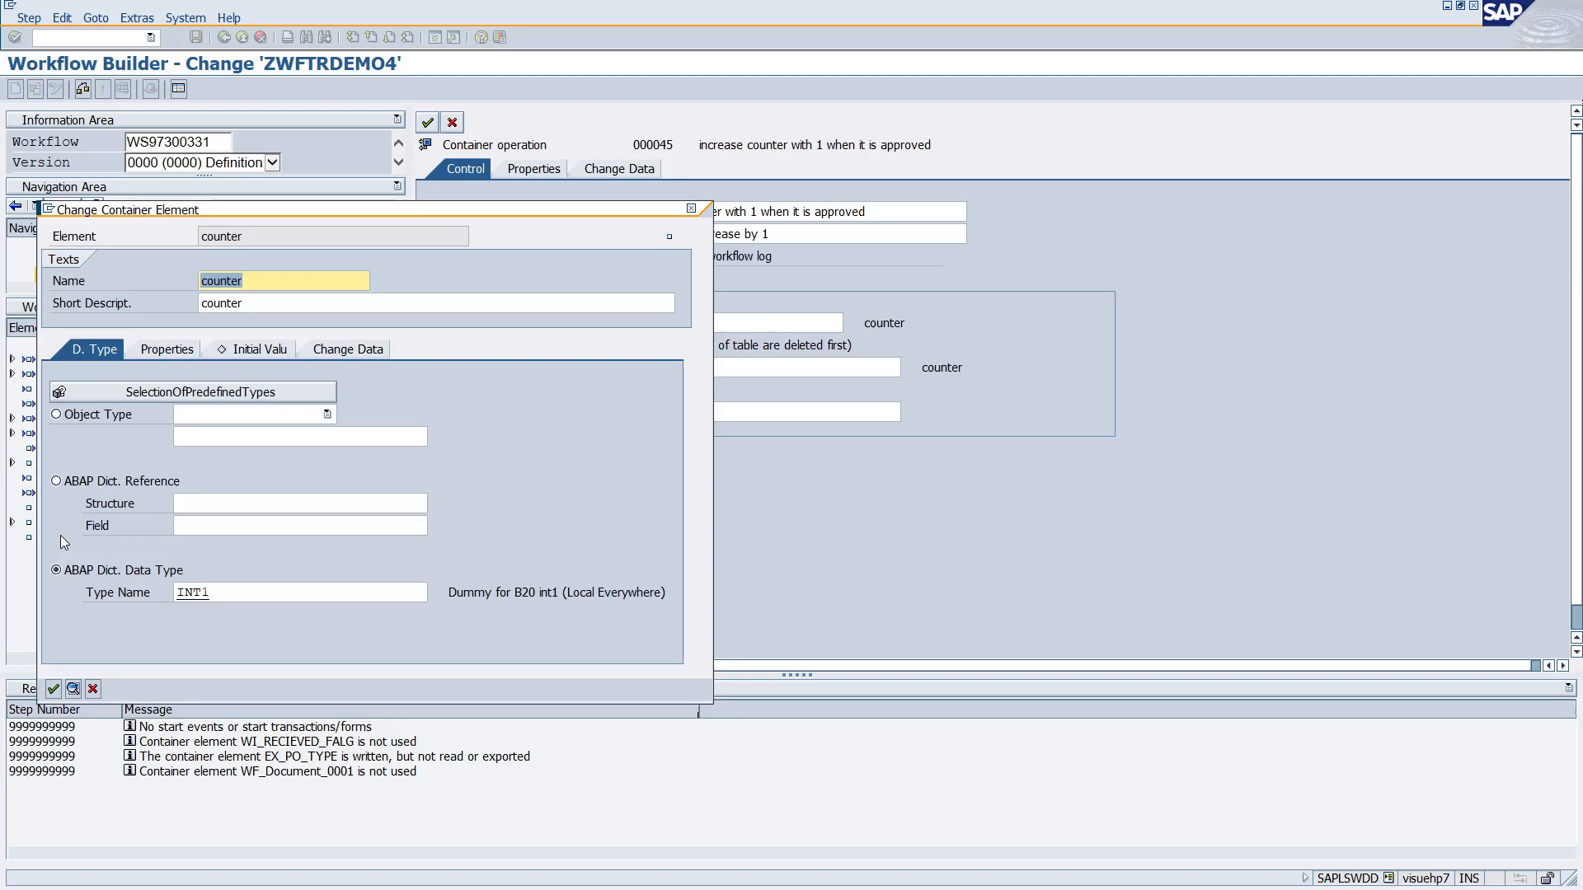
drag(239, 594, 152, 595)
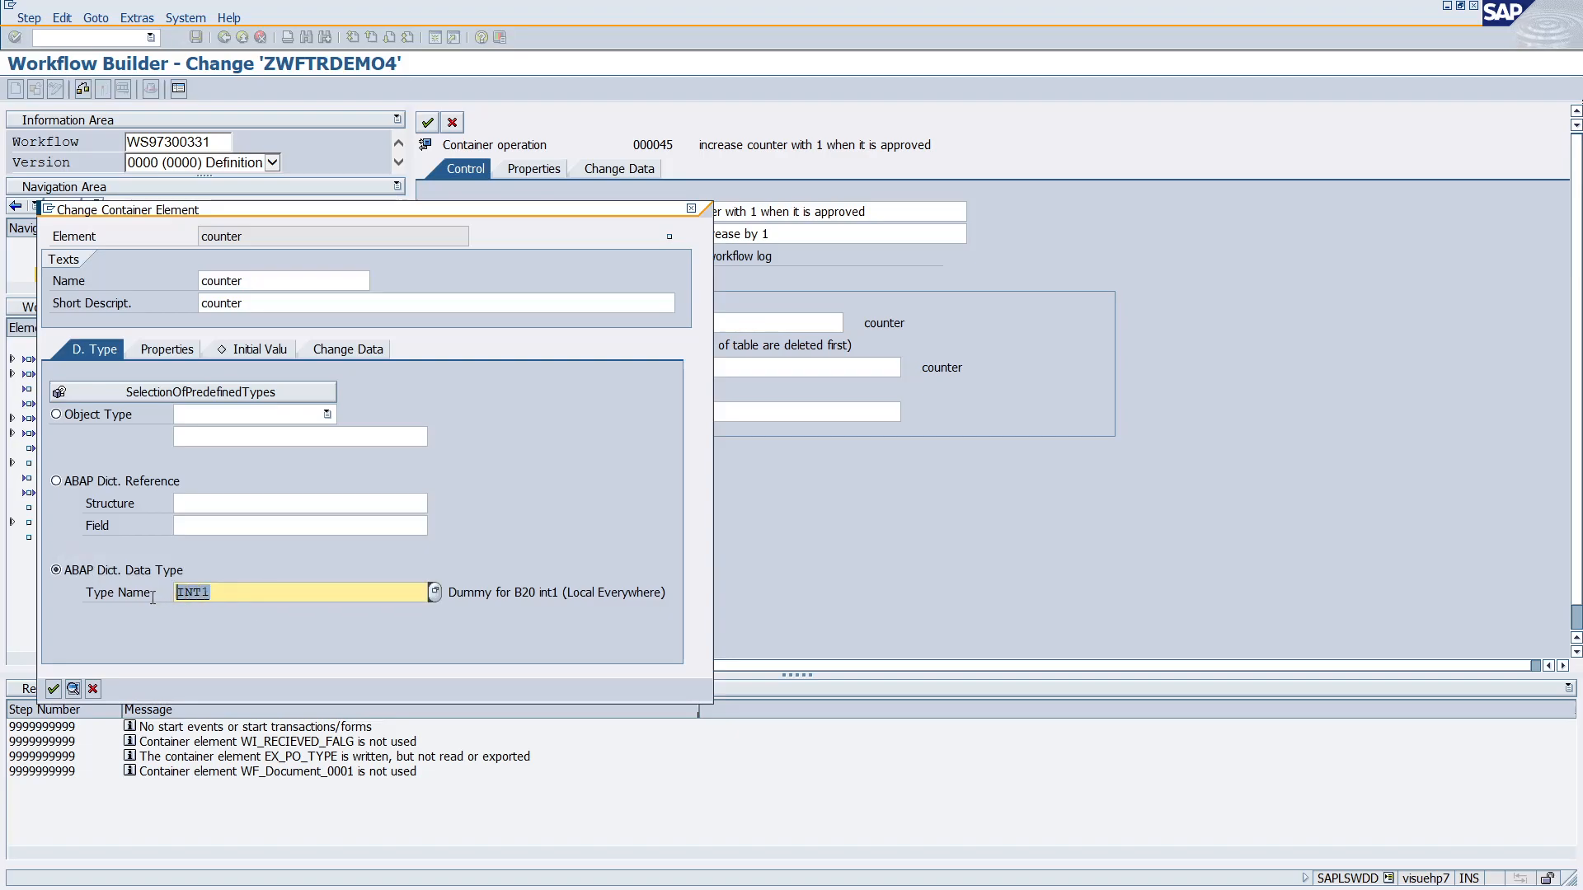
click(166, 353)
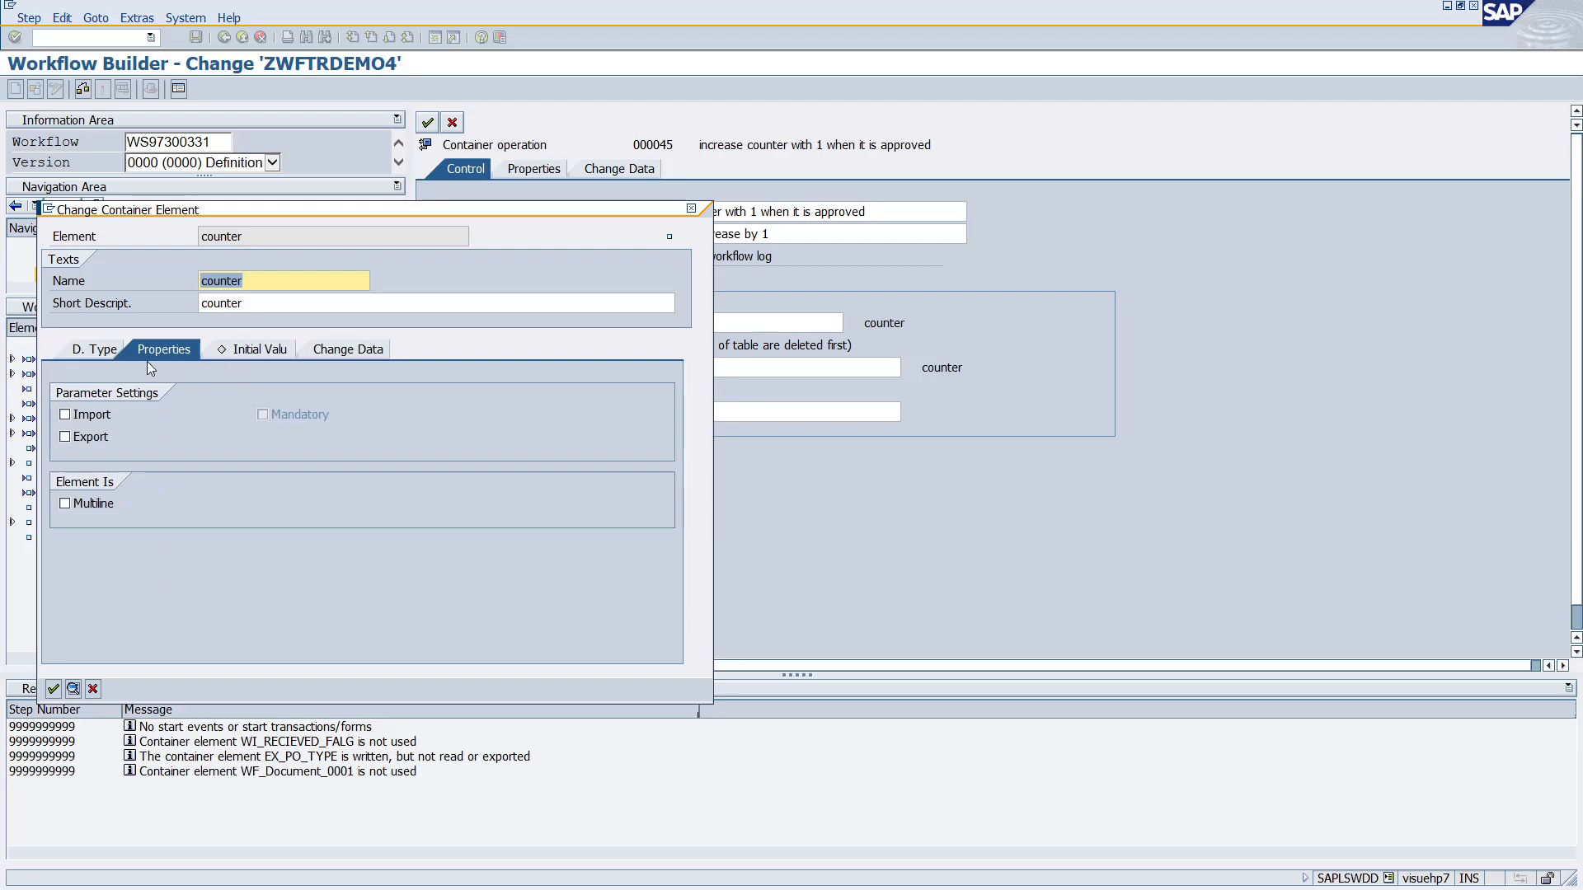
click(263, 350)
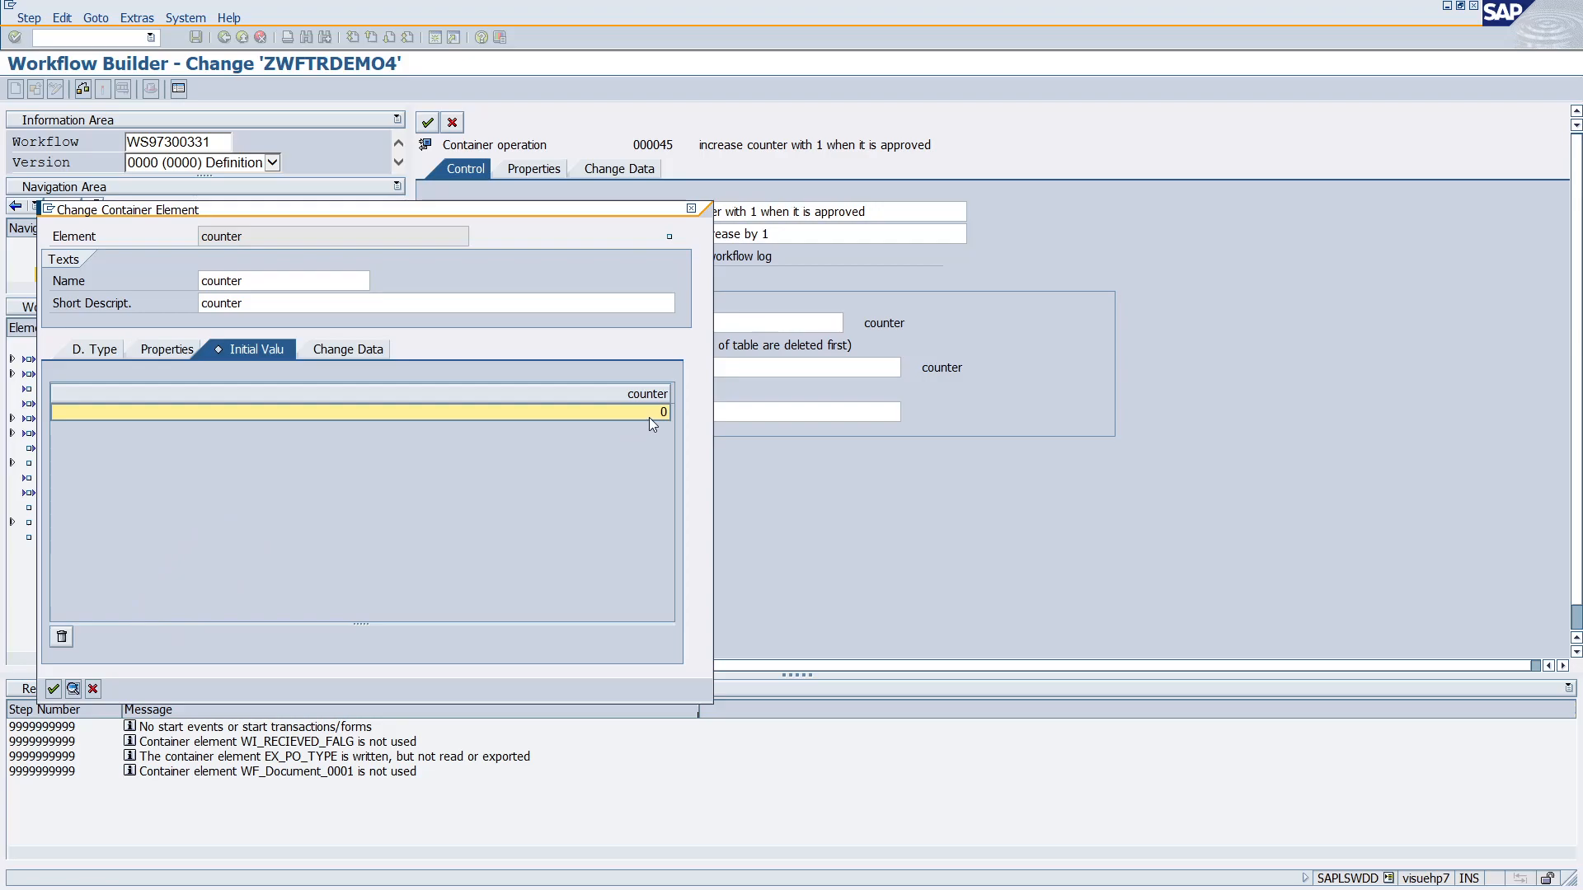
click(92, 350)
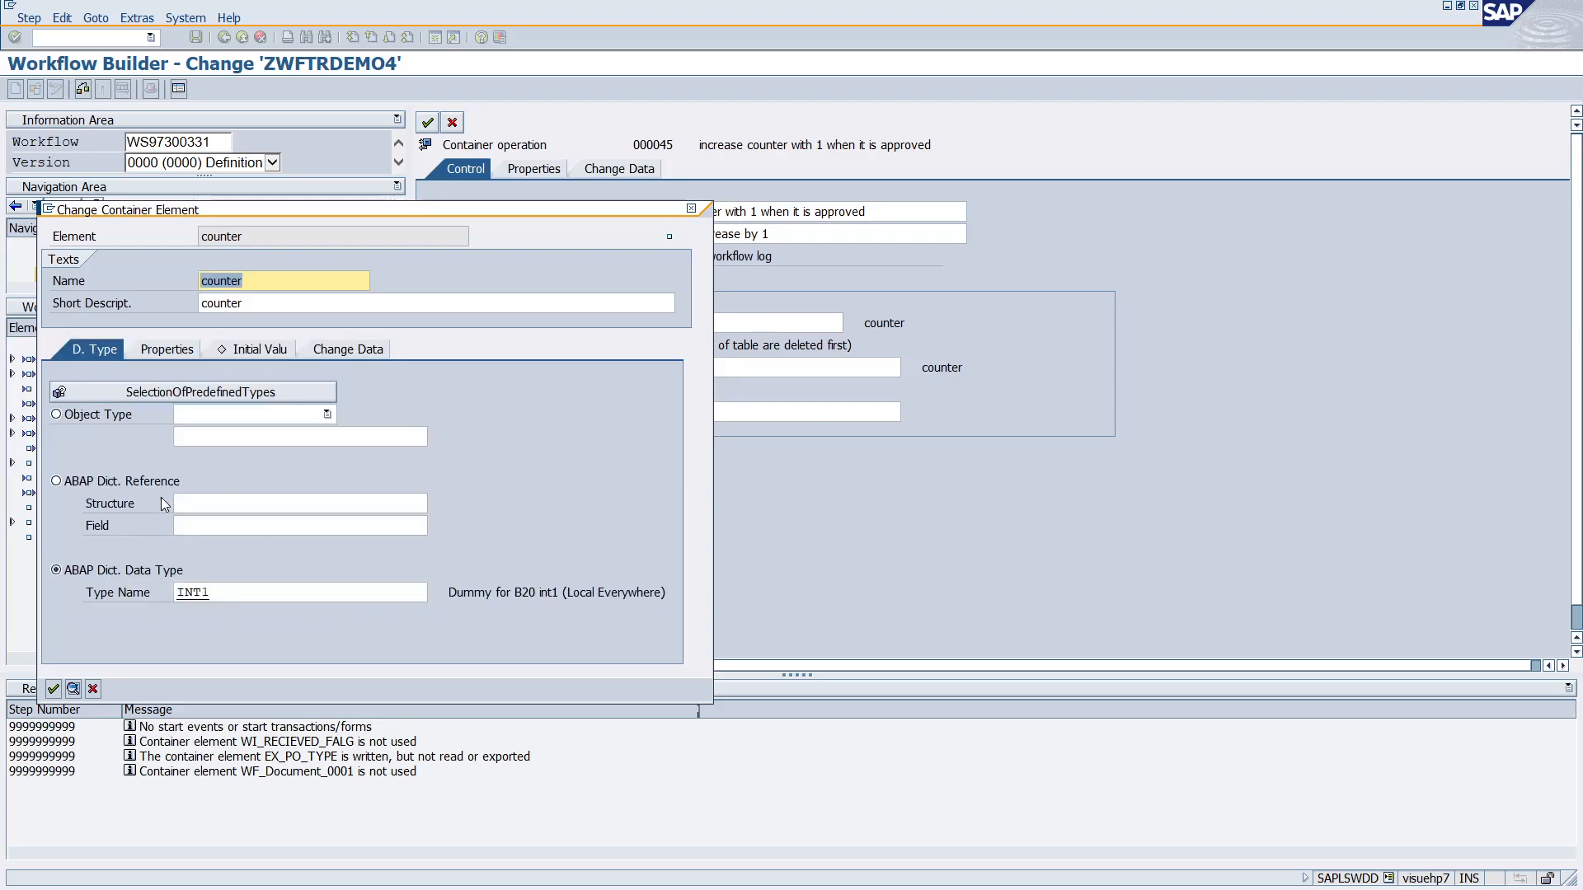
double_click(206, 591)
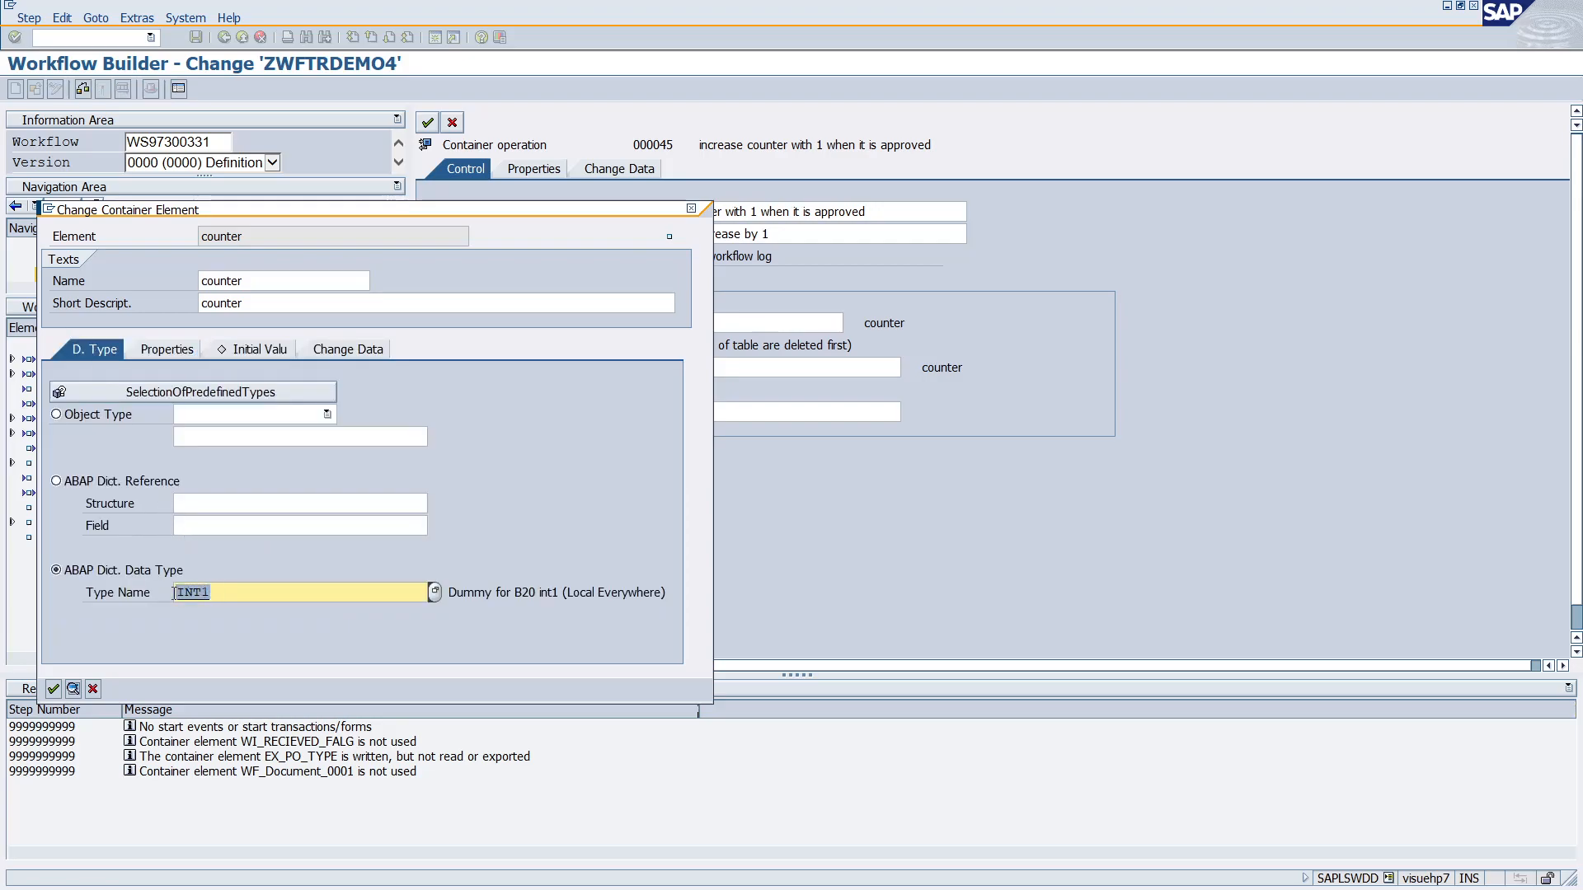
click(53, 689)
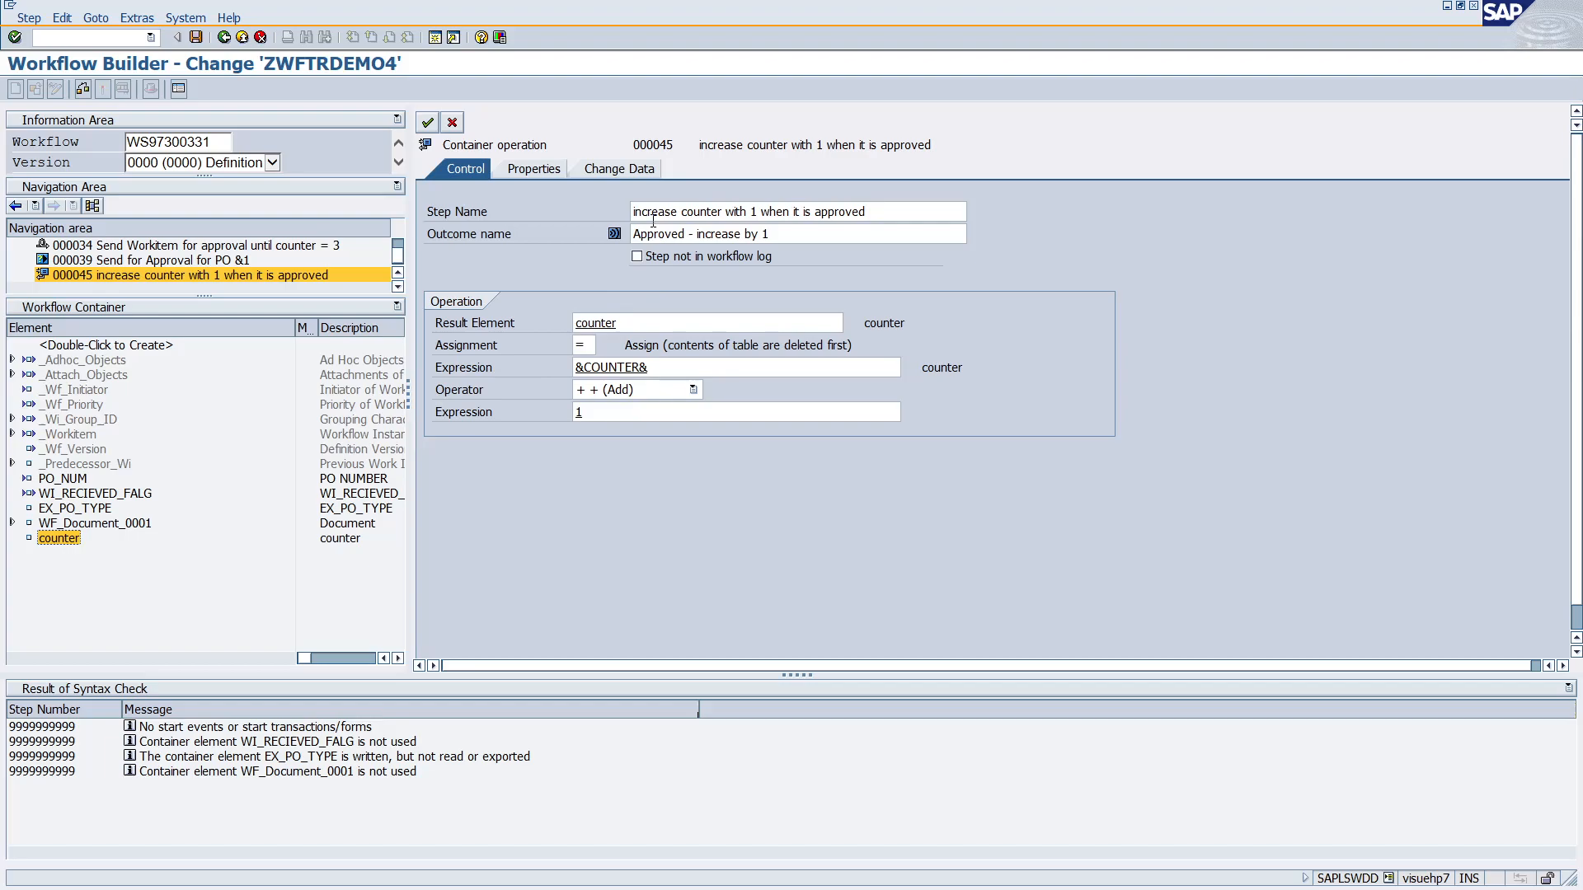
Review the counter operation's name, outcome and operands, select + (Add) as its operator and save the workflow
click(678, 213)
drag(677, 212, 624, 233)
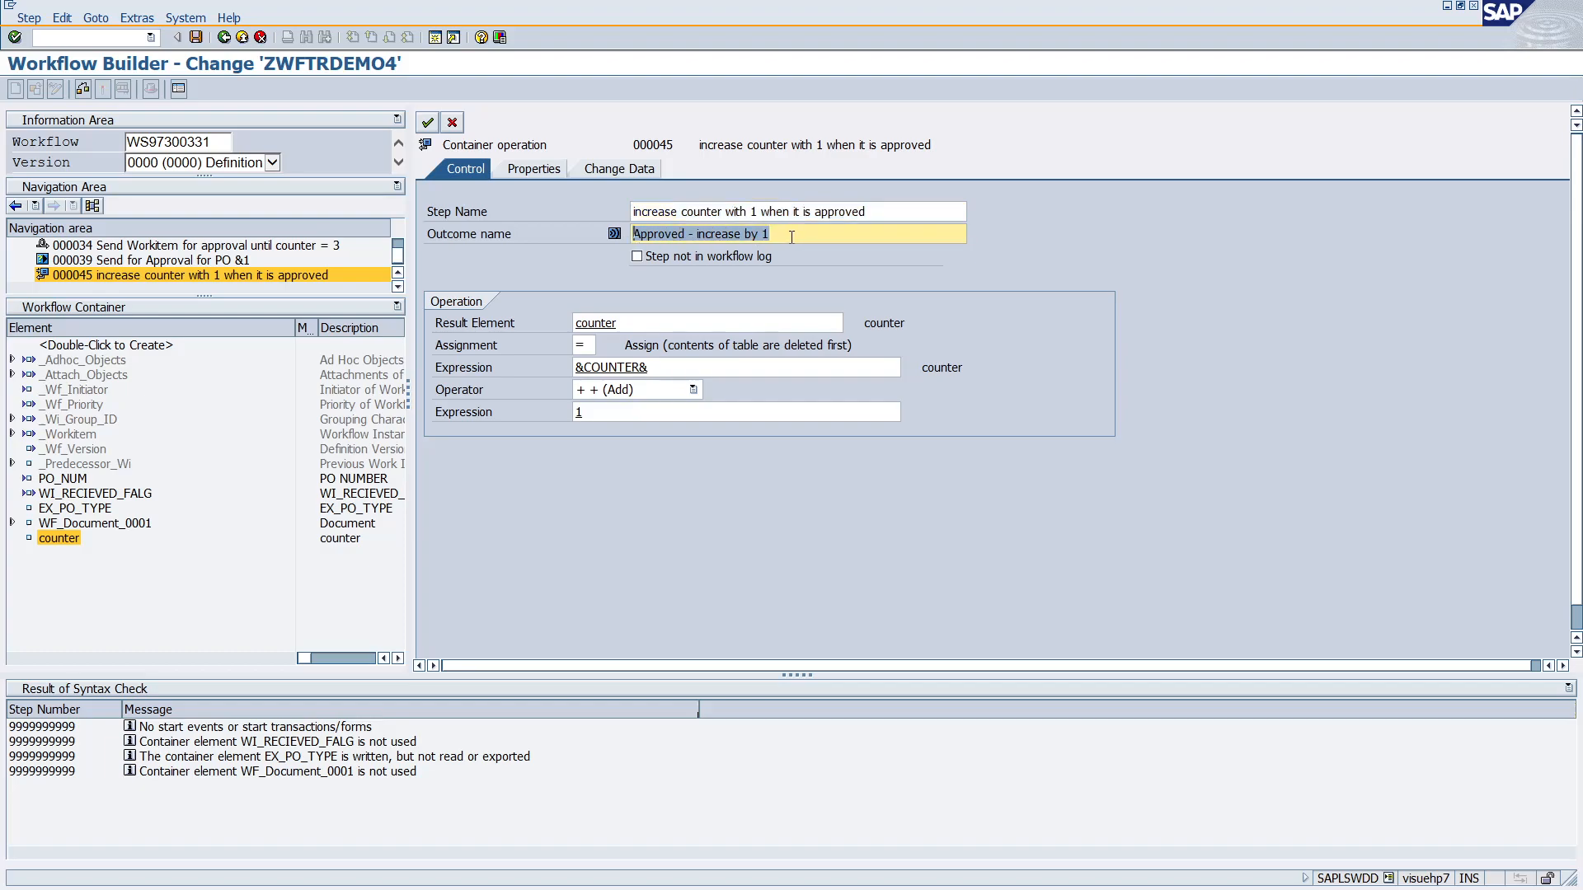
drag(626, 322, 574, 323)
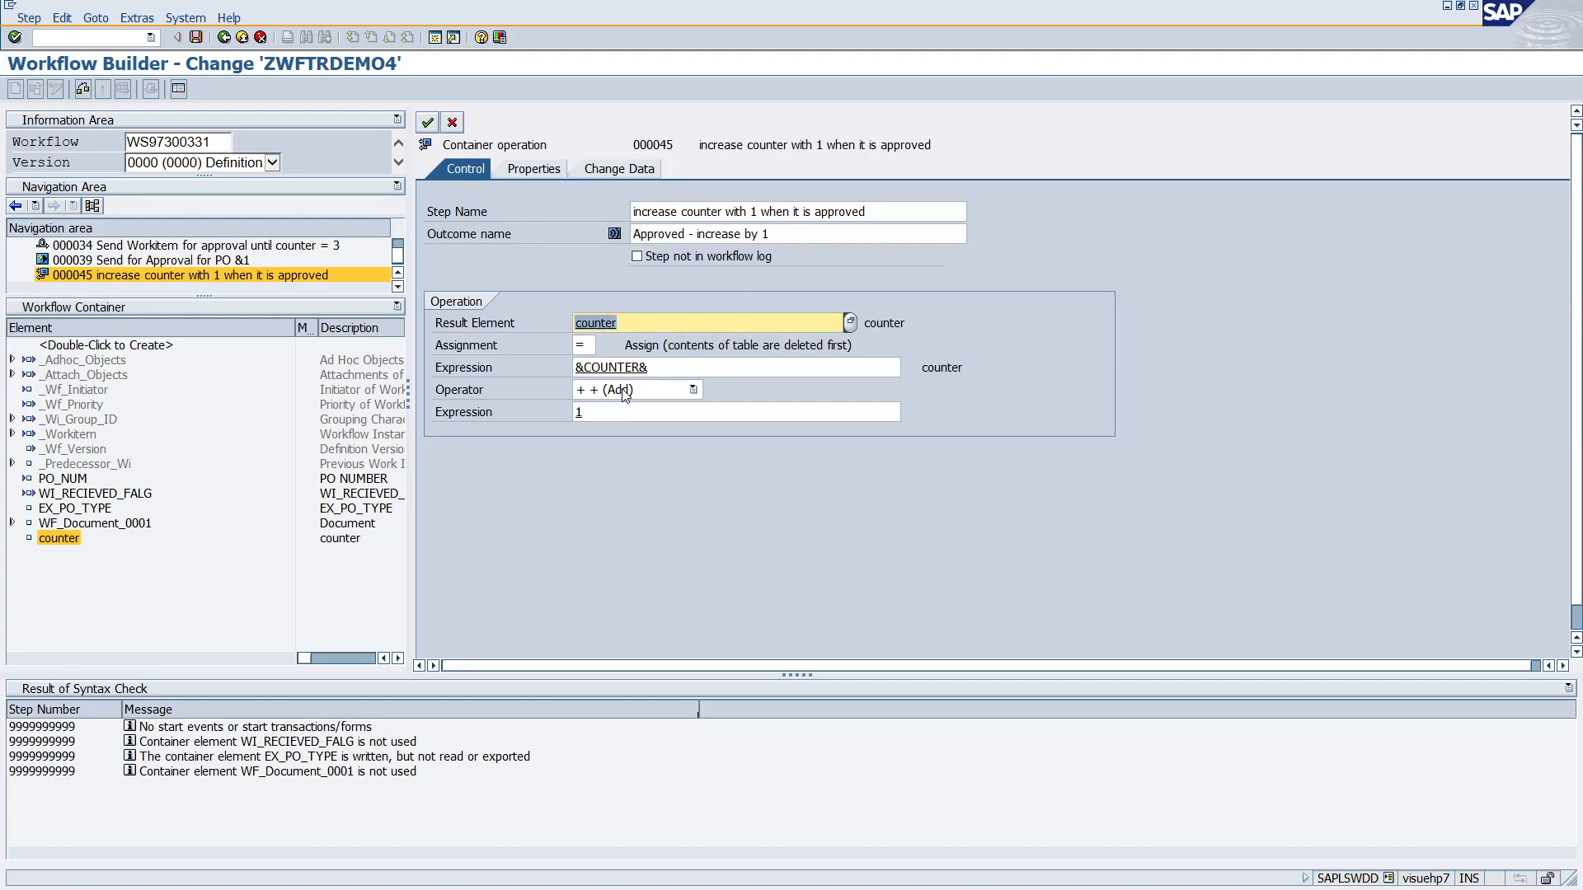
click(592, 413)
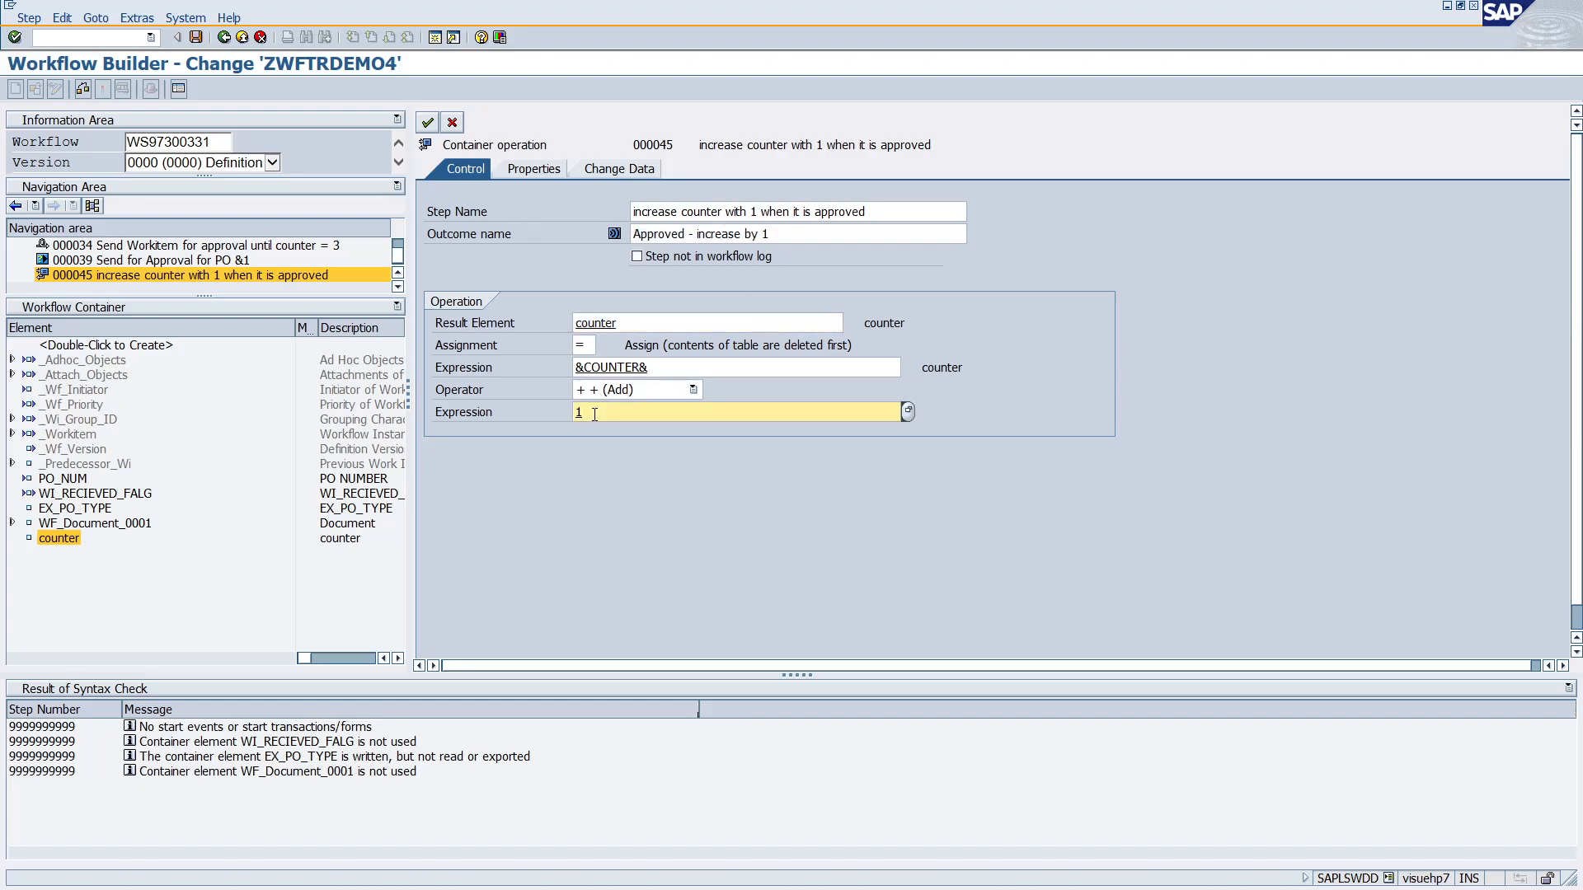
click(695, 389)
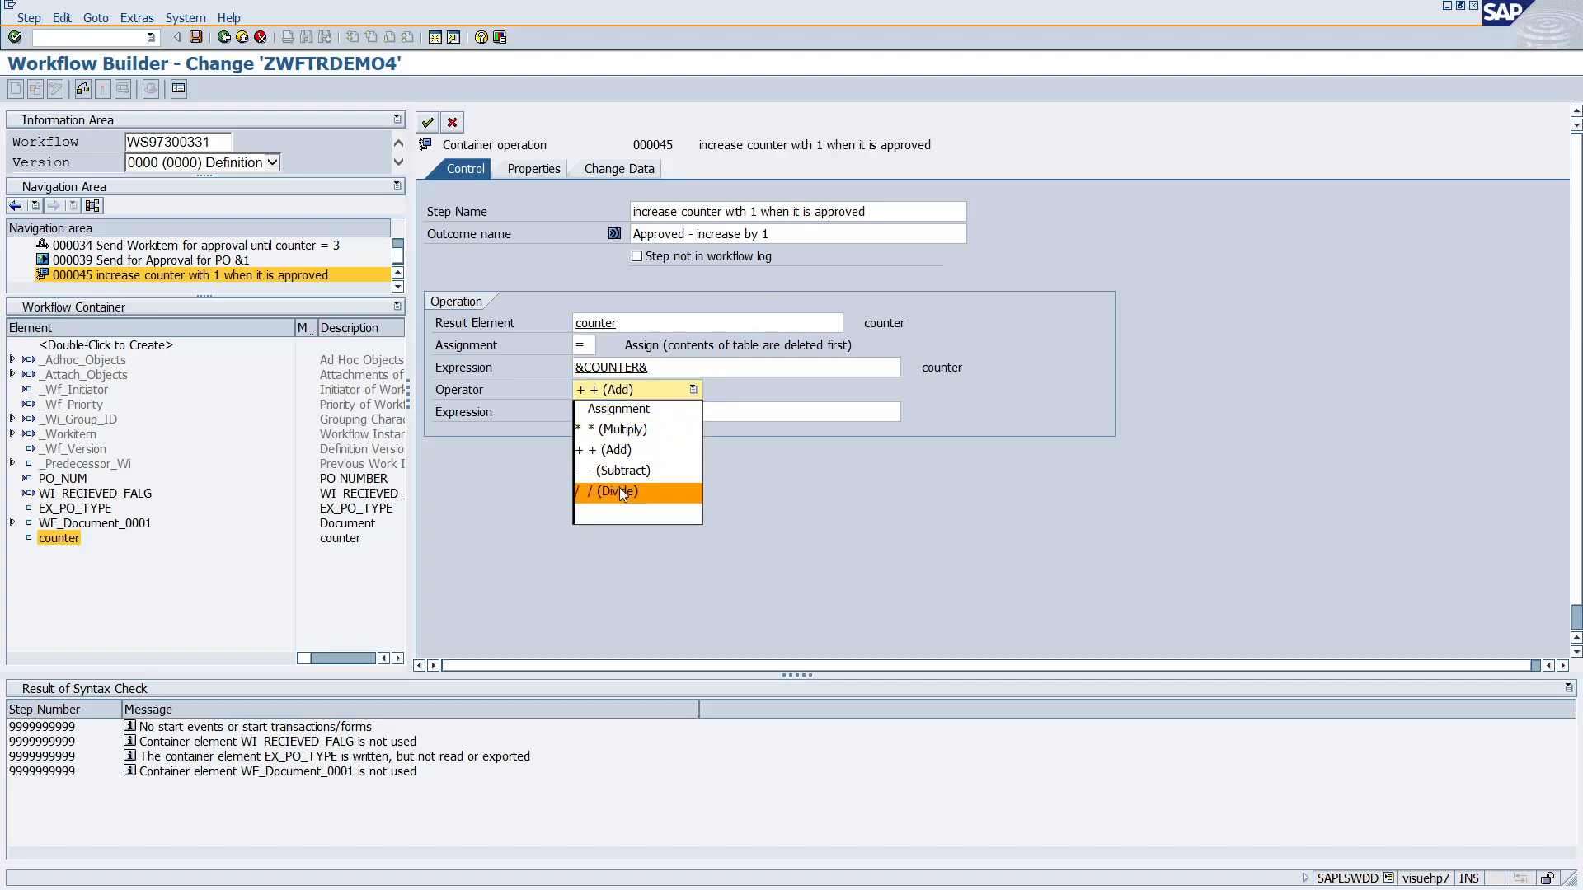
click(630, 446)
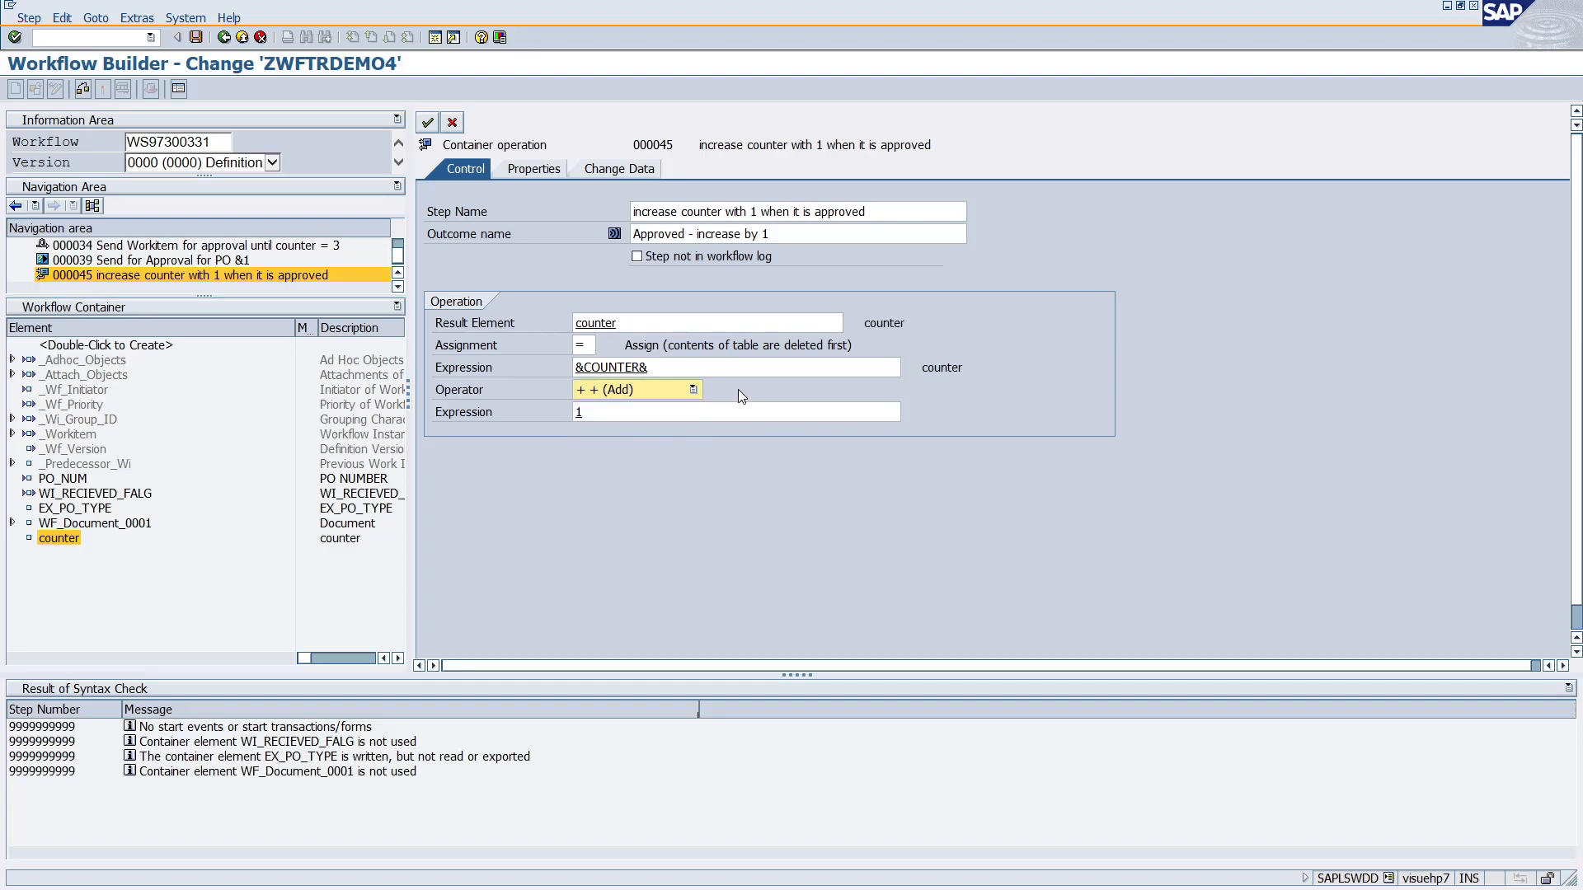
click(196, 37)
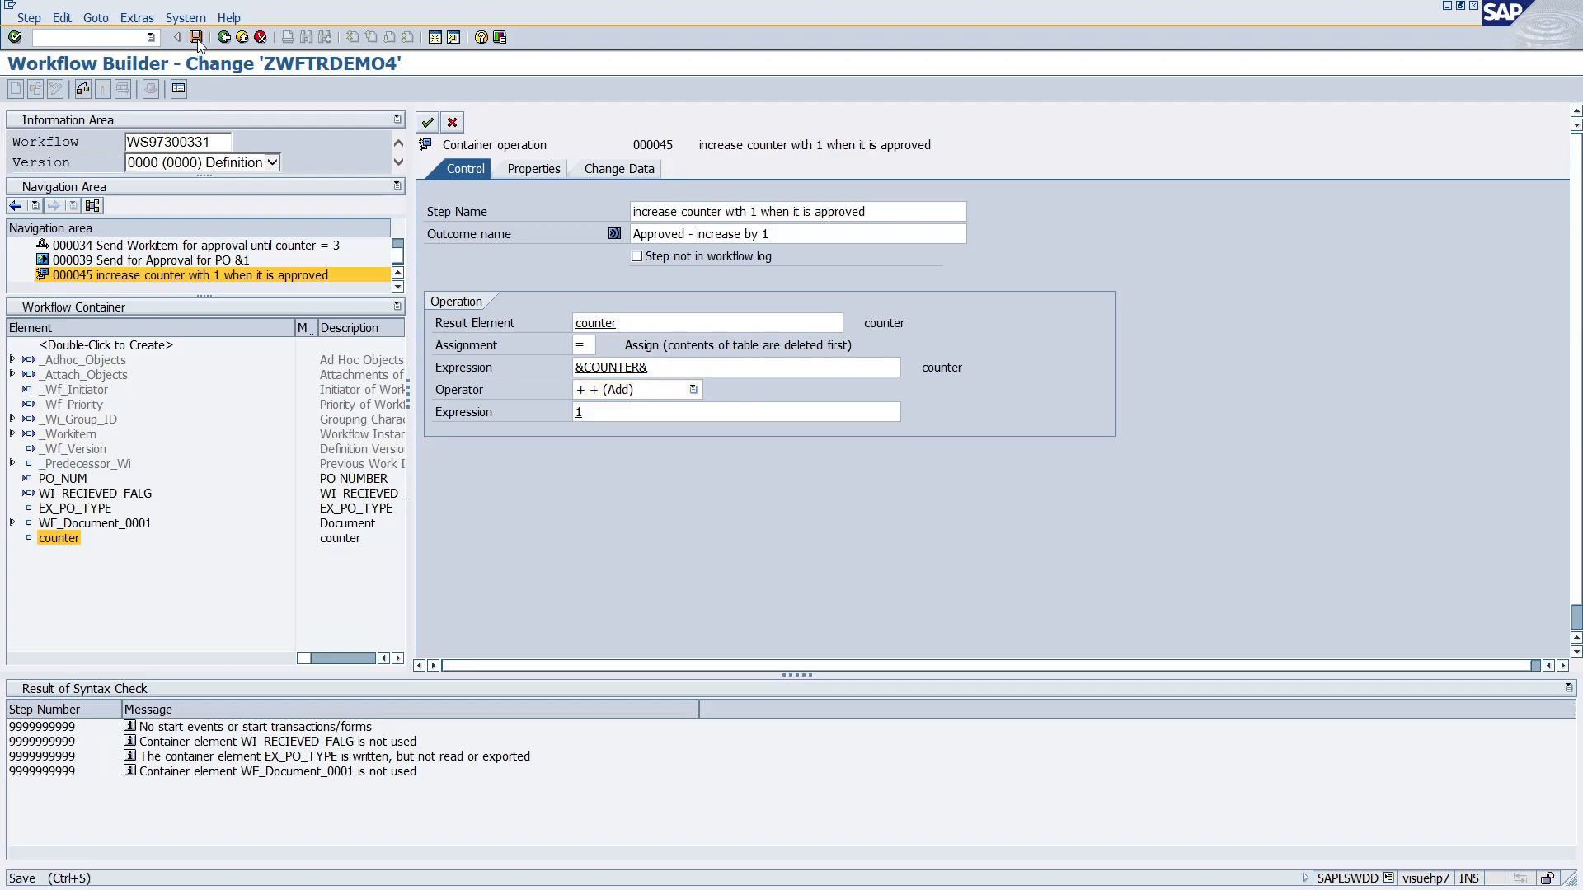
Try to save the workflow with the plain text counter as the counter operation's first expression
click(661, 368)
drag(661, 368, 555, 360)
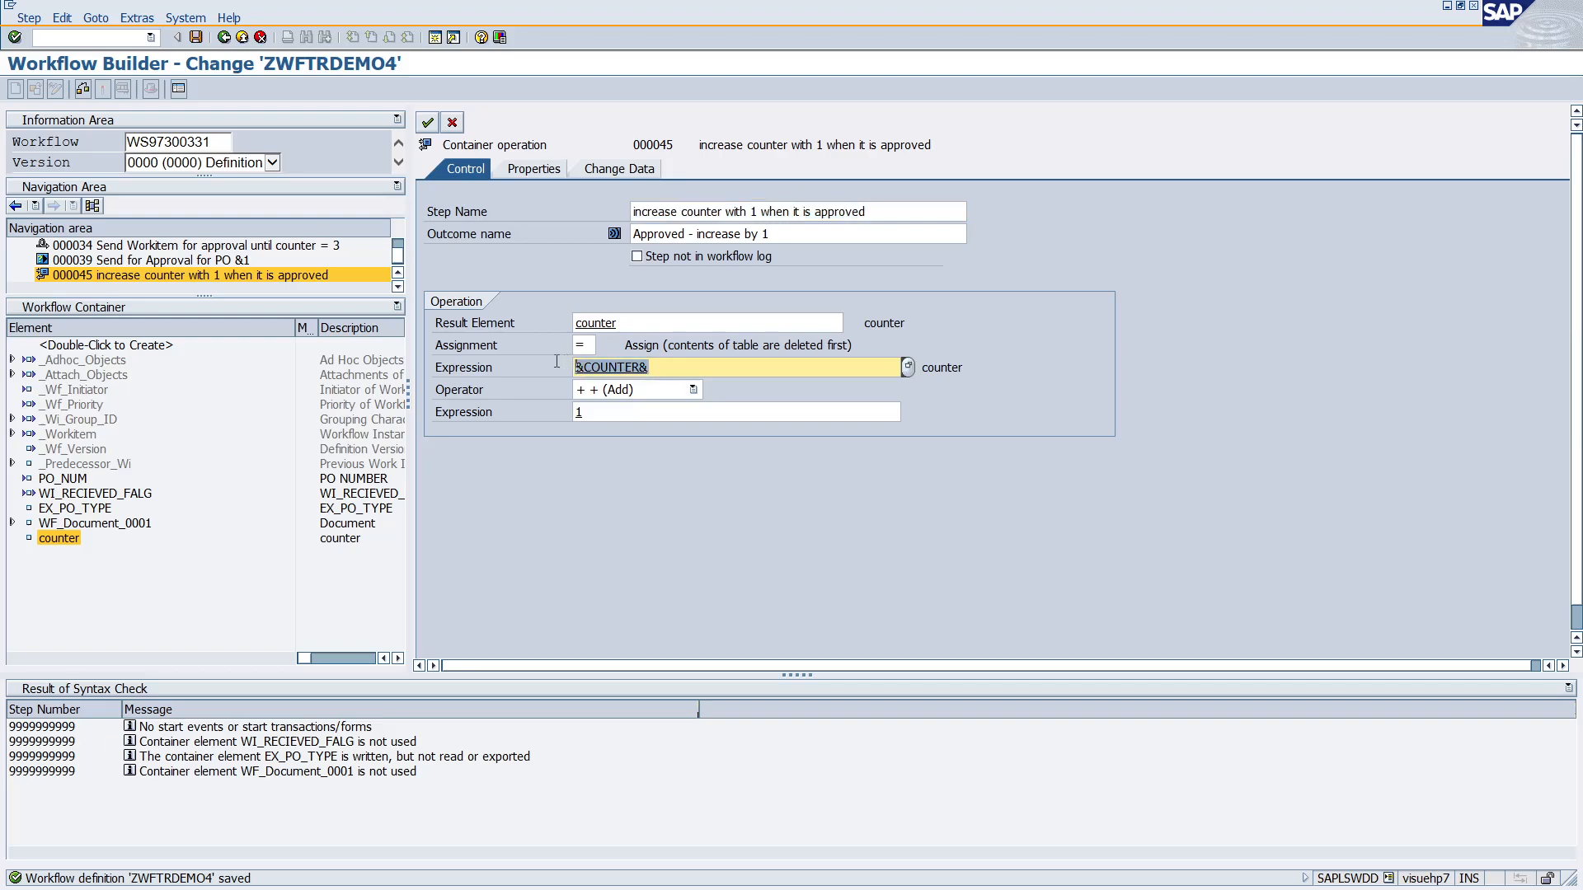
text(counter)
key(BackSpace)
key(BackSpace)
key(BackSpace)
text(er)
key(BackSpace)
key(BackSpace)
text(ter)
click(196, 36)
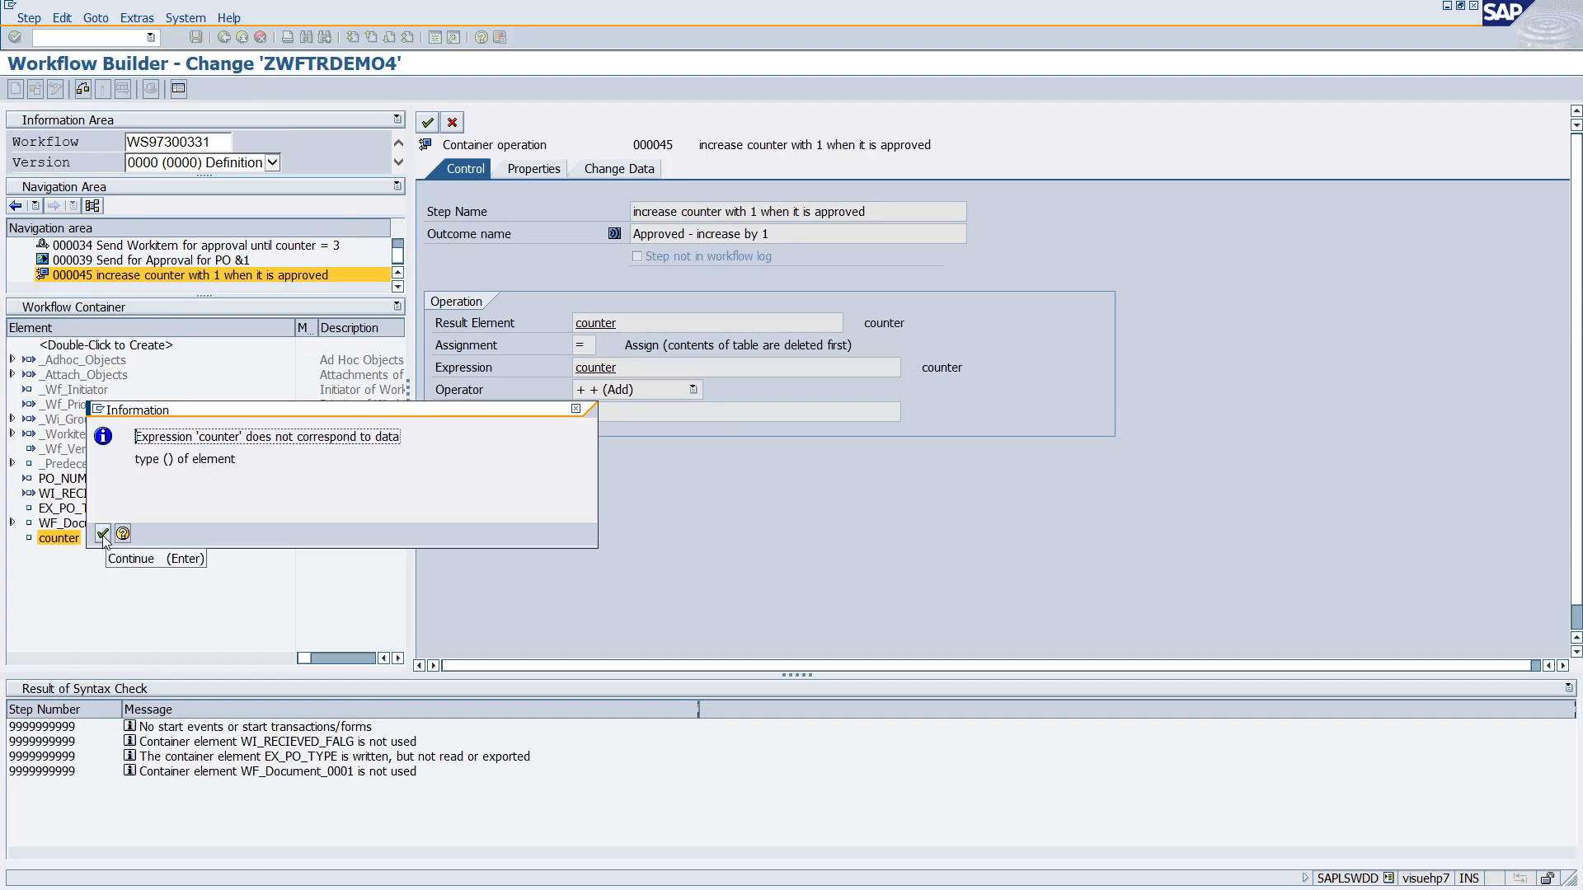
drag(138, 435, 401, 437)
drag(137, 460, 253, 461)
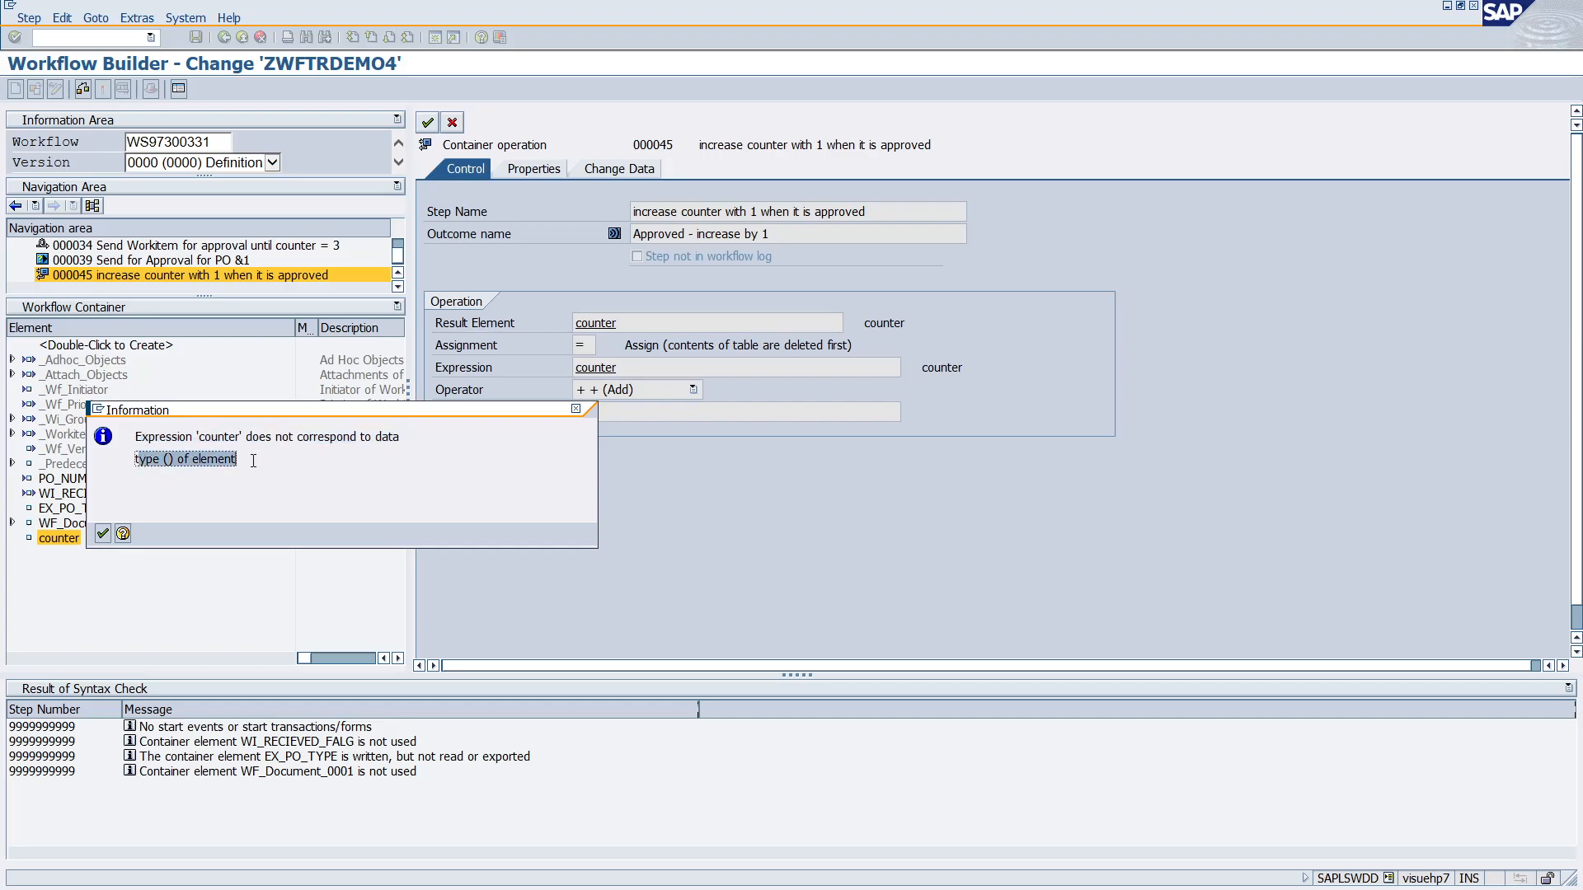
click(576, 408)
Replace the operation's first expression with &COUNTER& by choosing the counter element from the workflow container
click(624, 372)
drag(624, 372, 547, 368)
key(BackSpace)
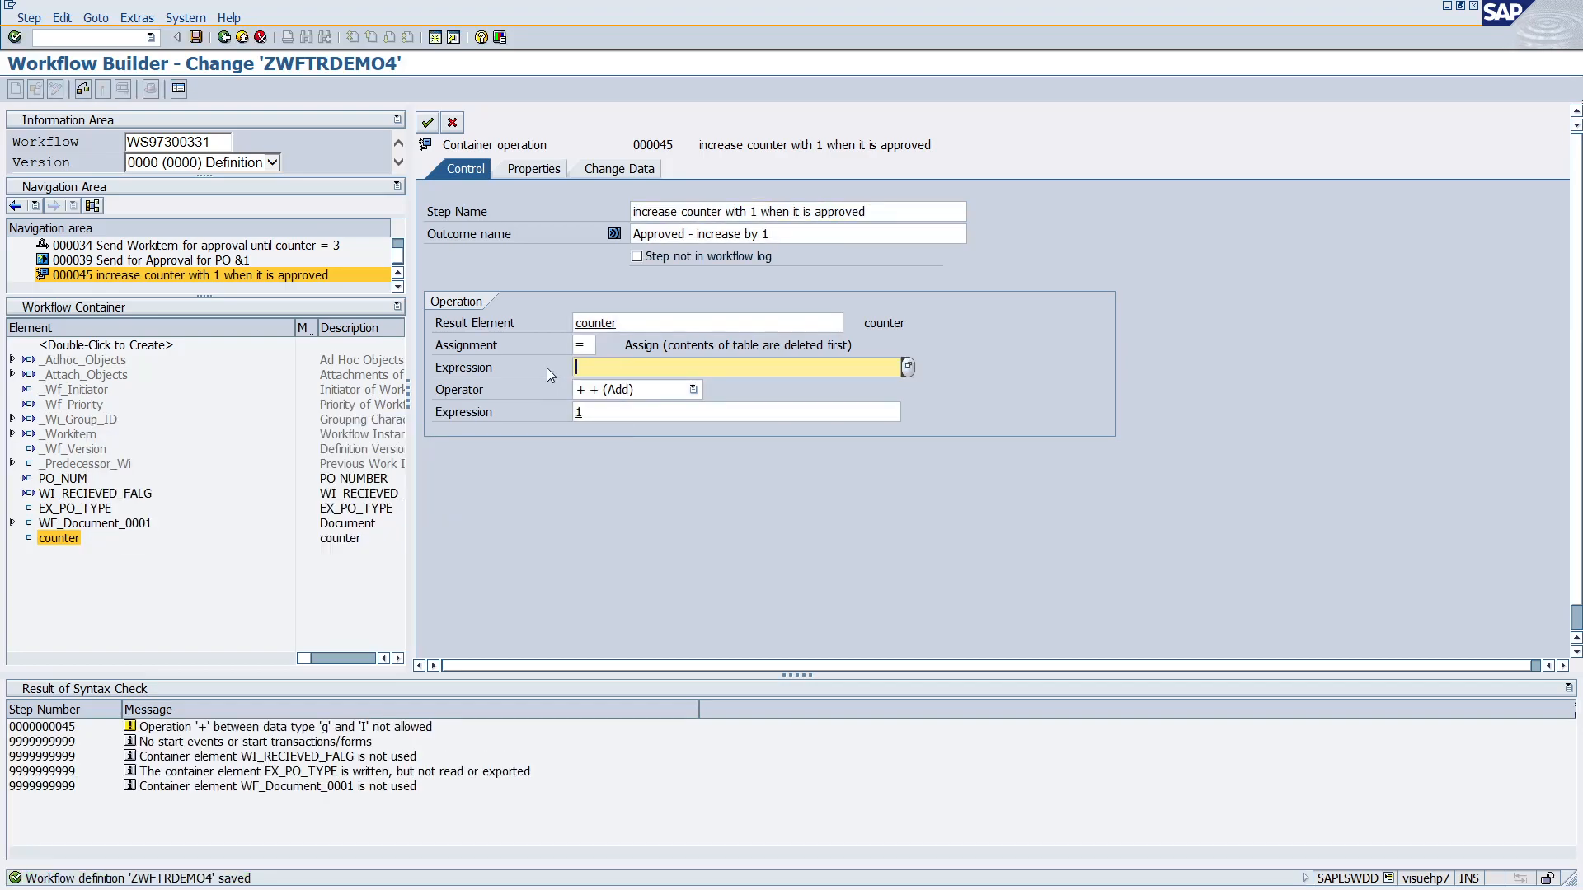
click(908, 368)
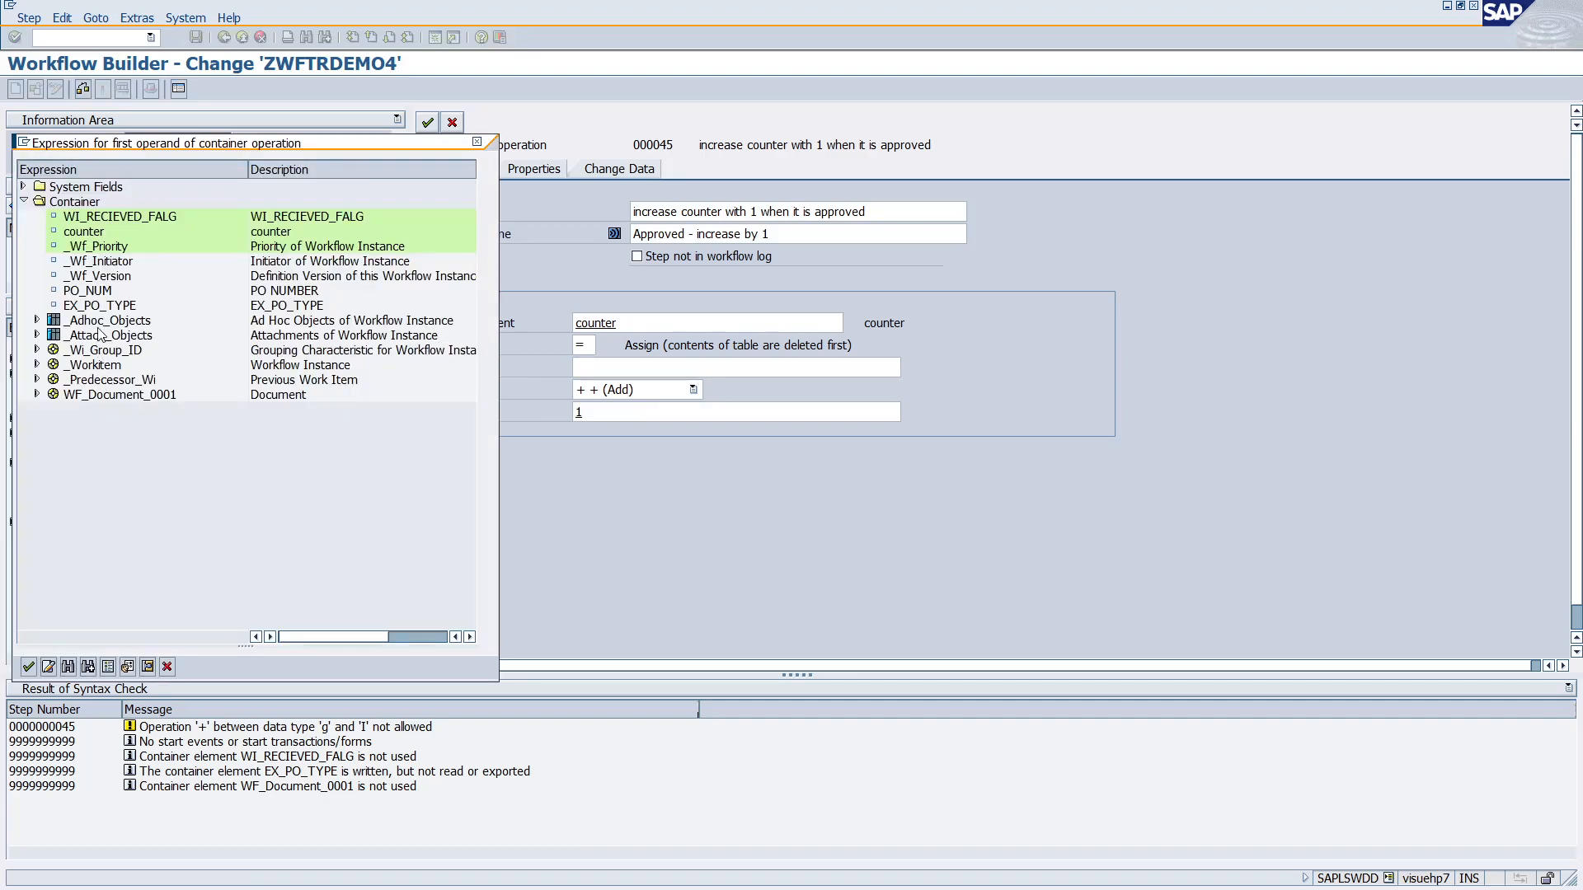
double_click(84, 231)
click(667, 370)
drag(668, 370, 575, 369)
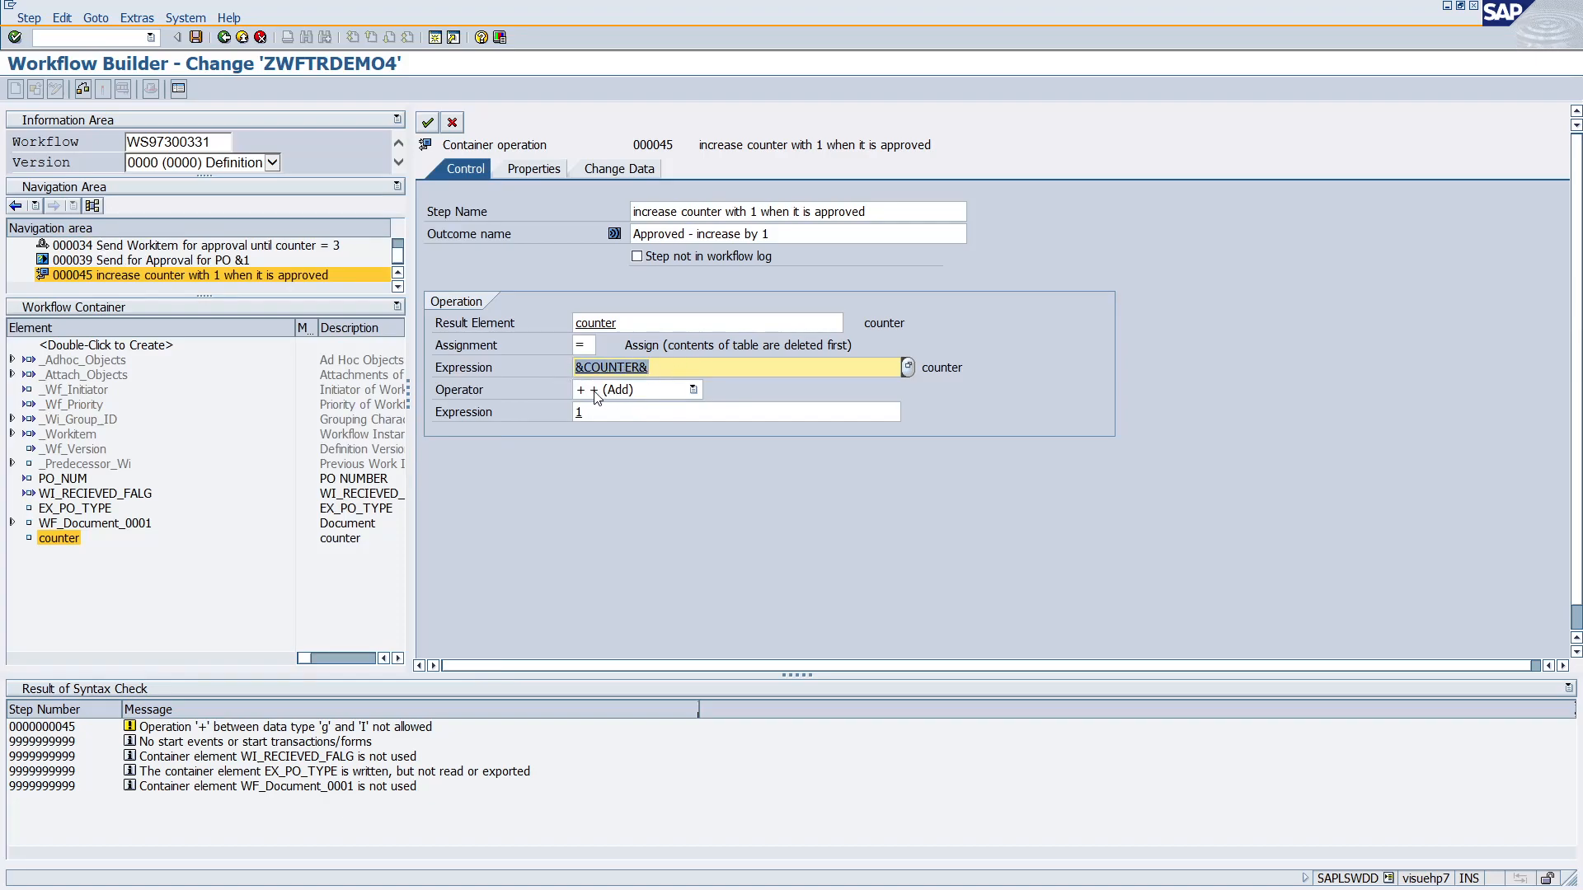
Select + (Add) as the operator and the counter element as the result element, and transfer the step to the workflow model
click(616, 394)
click(611, 450)
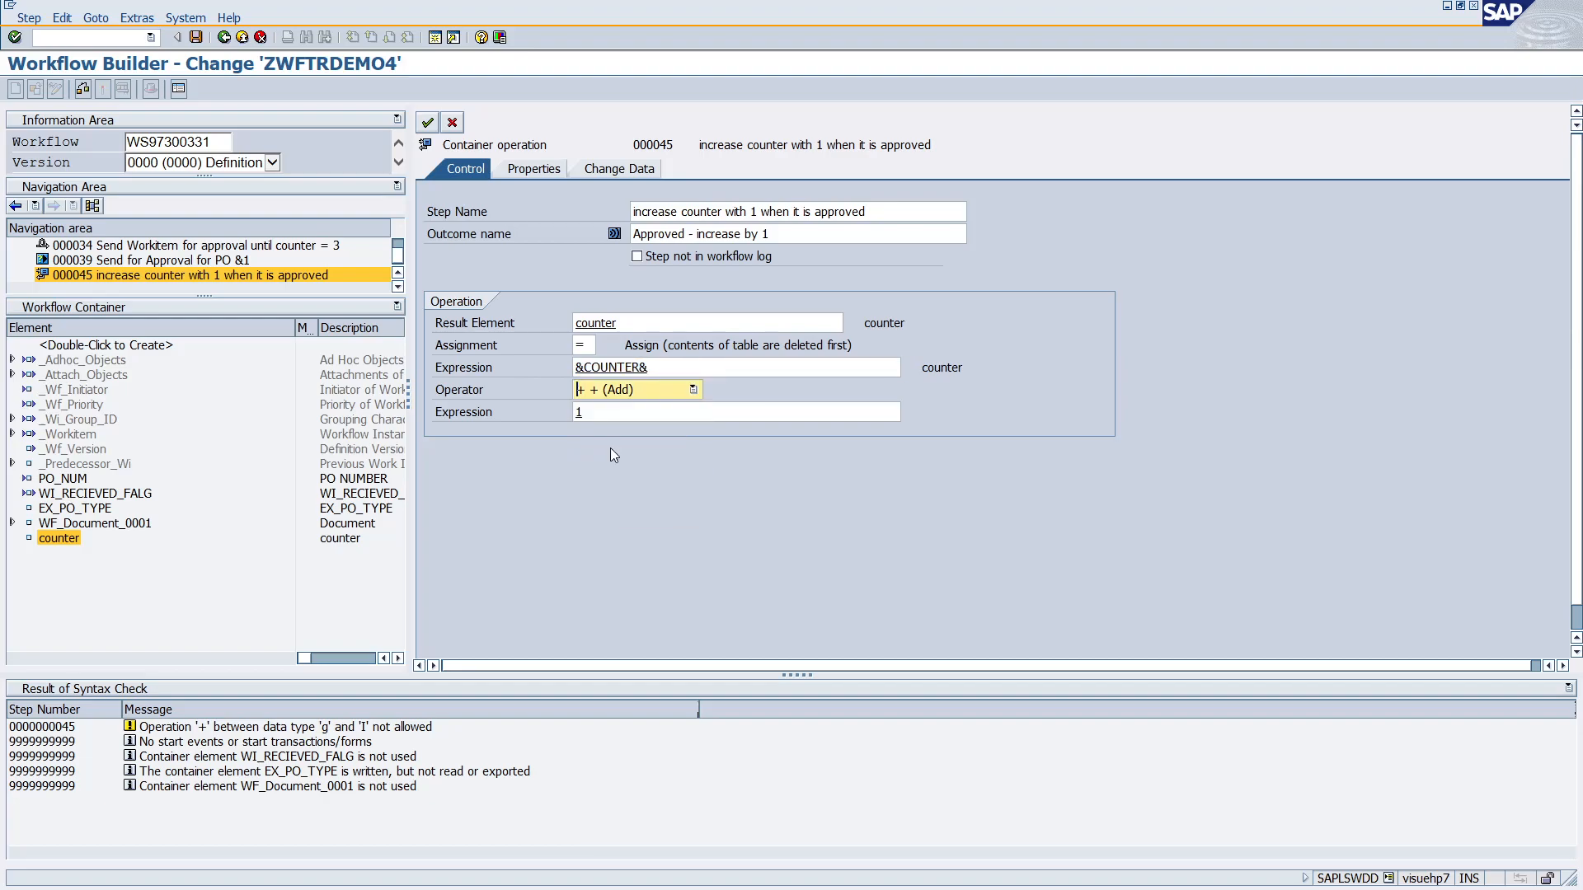
drag(591, 413, 553, 411)
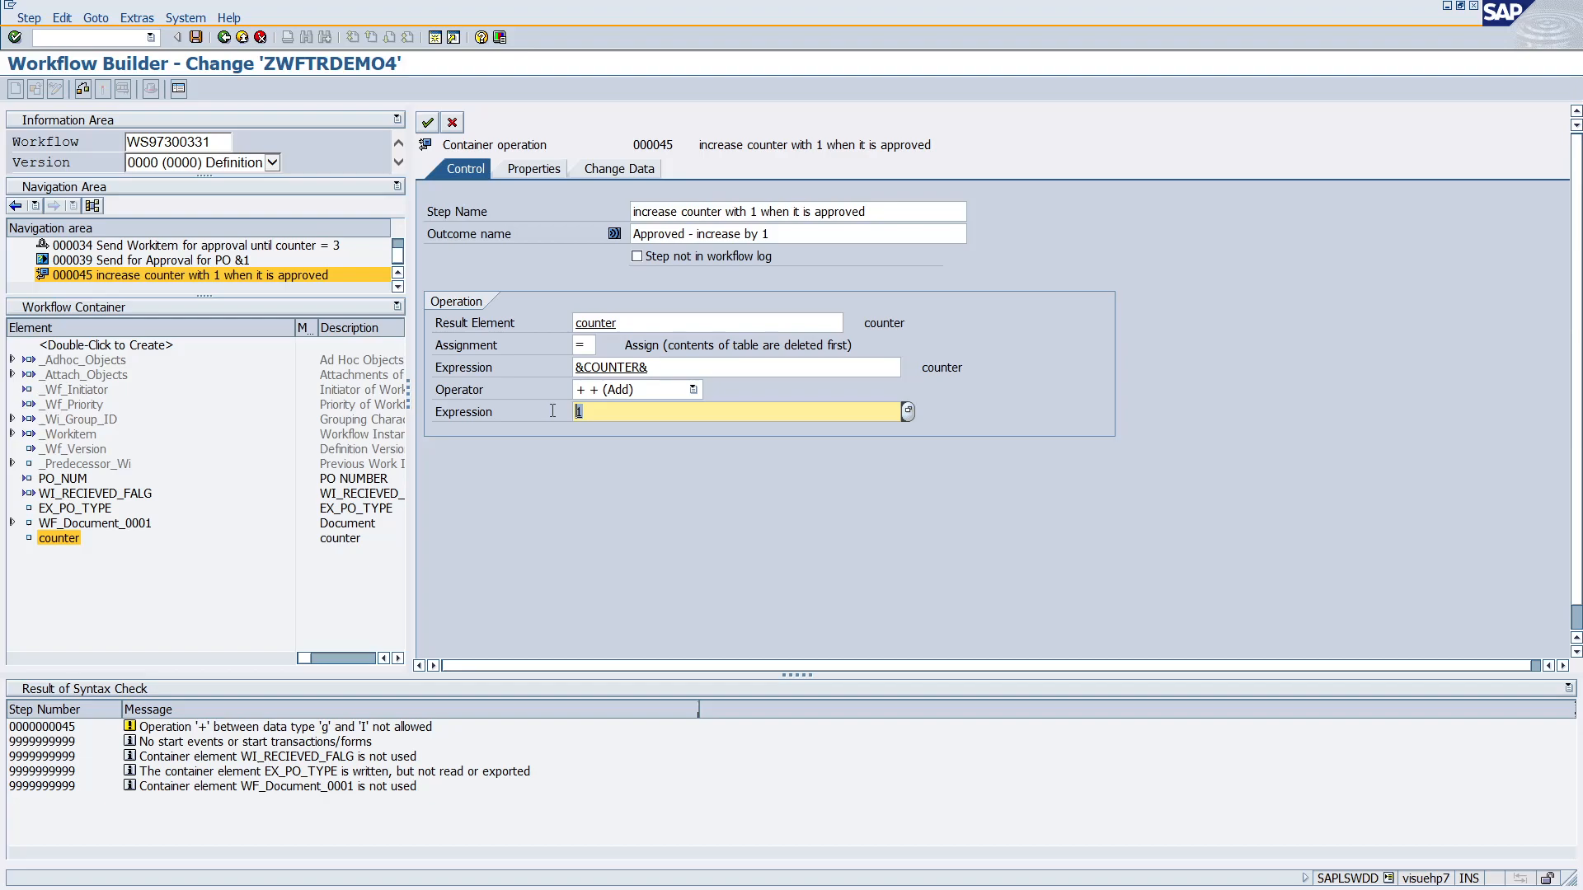
click(632, 326)
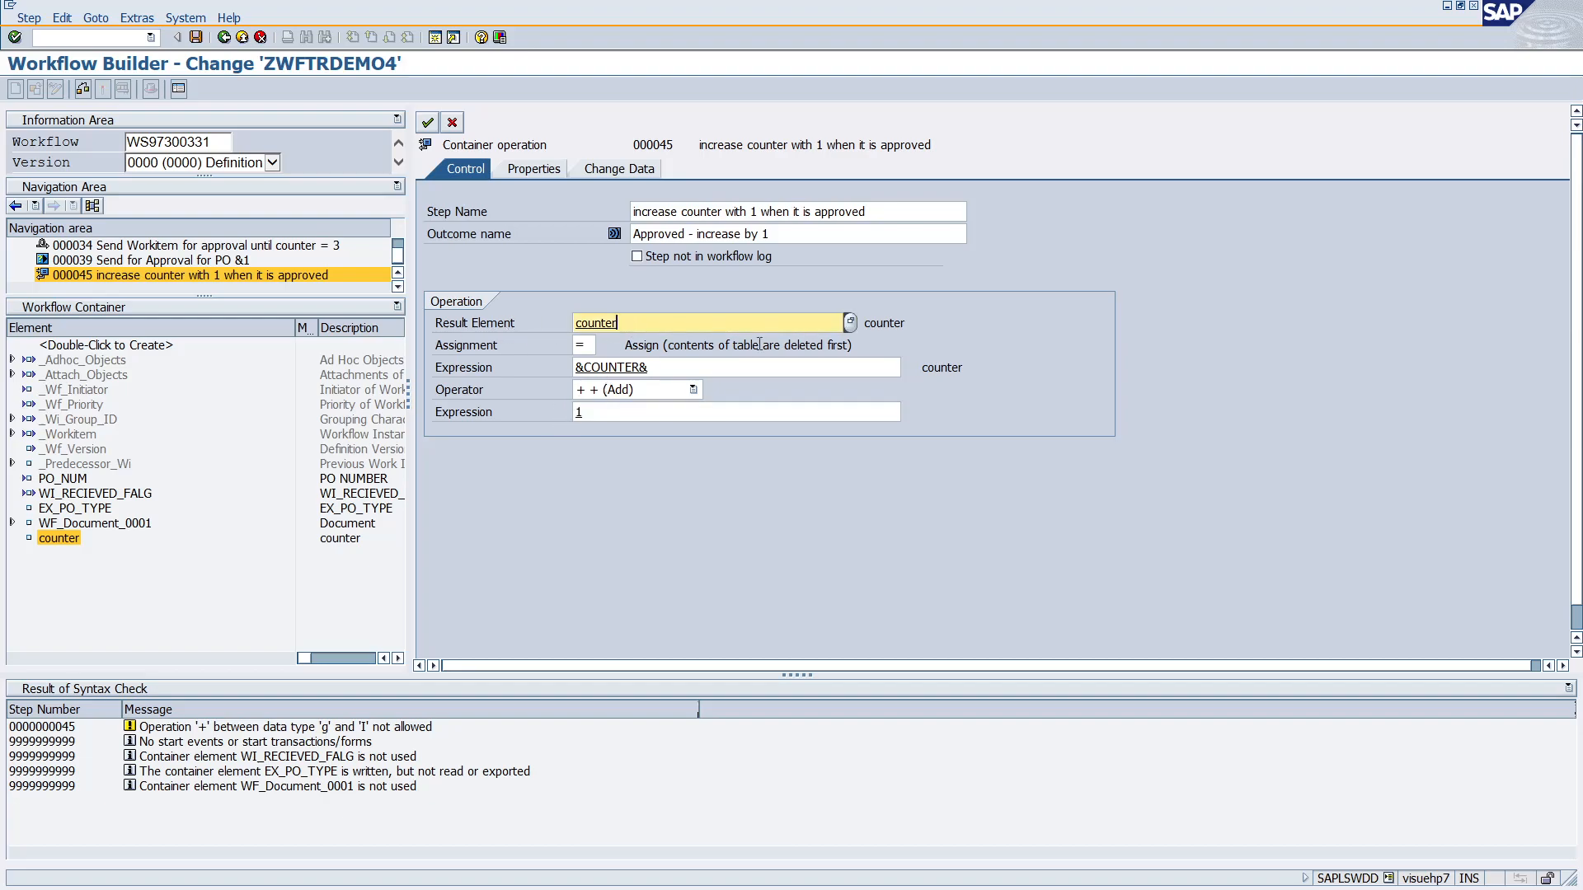
click(849, 321)
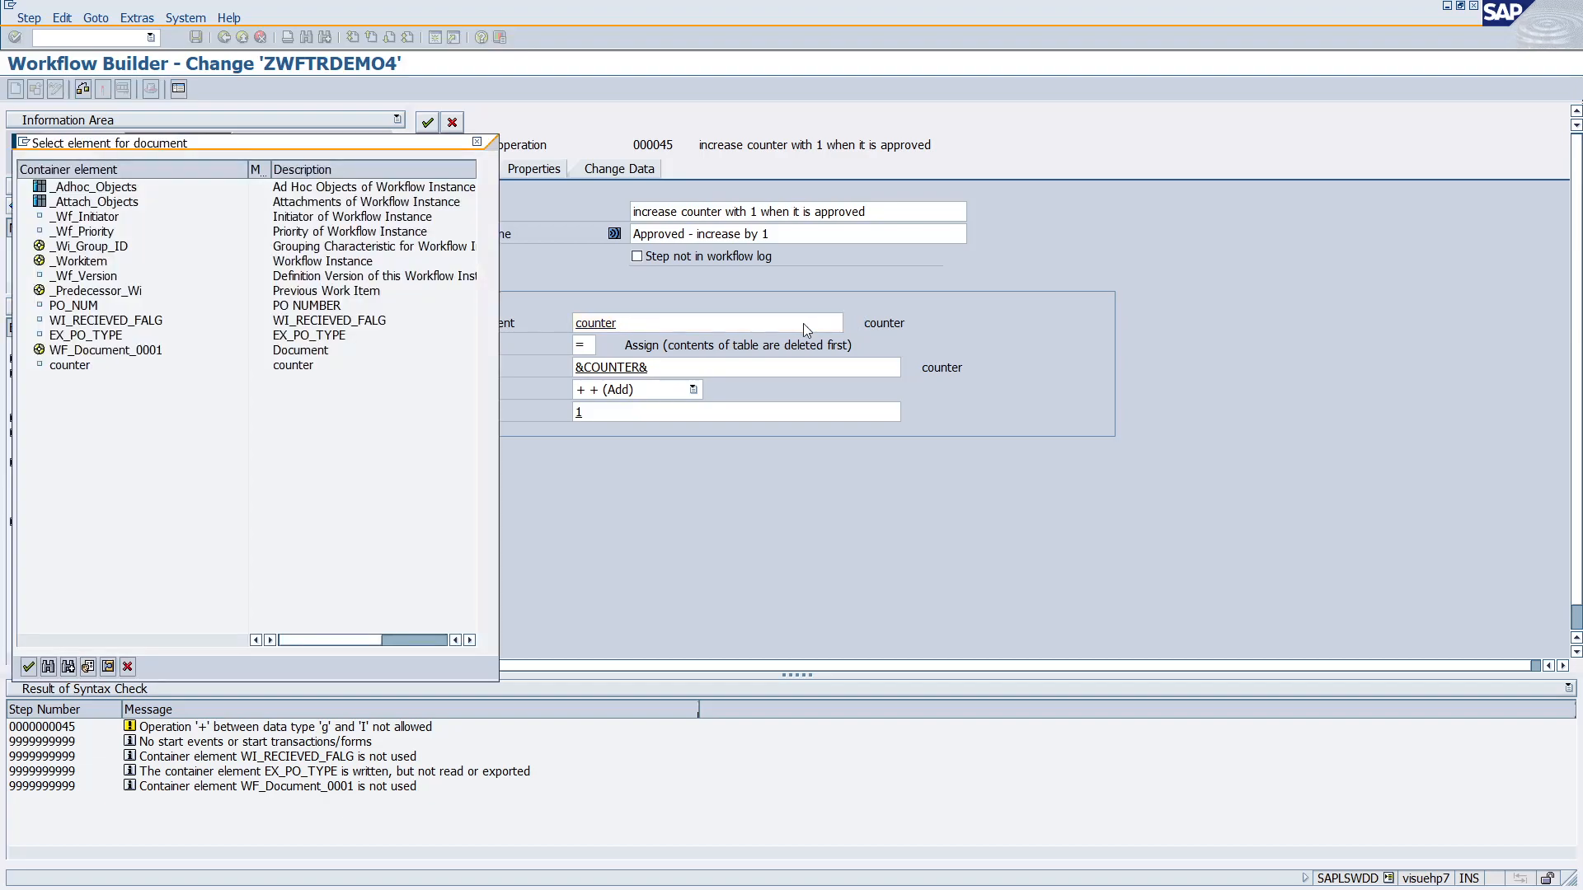
double_click(82, 368)
click(694, 328)
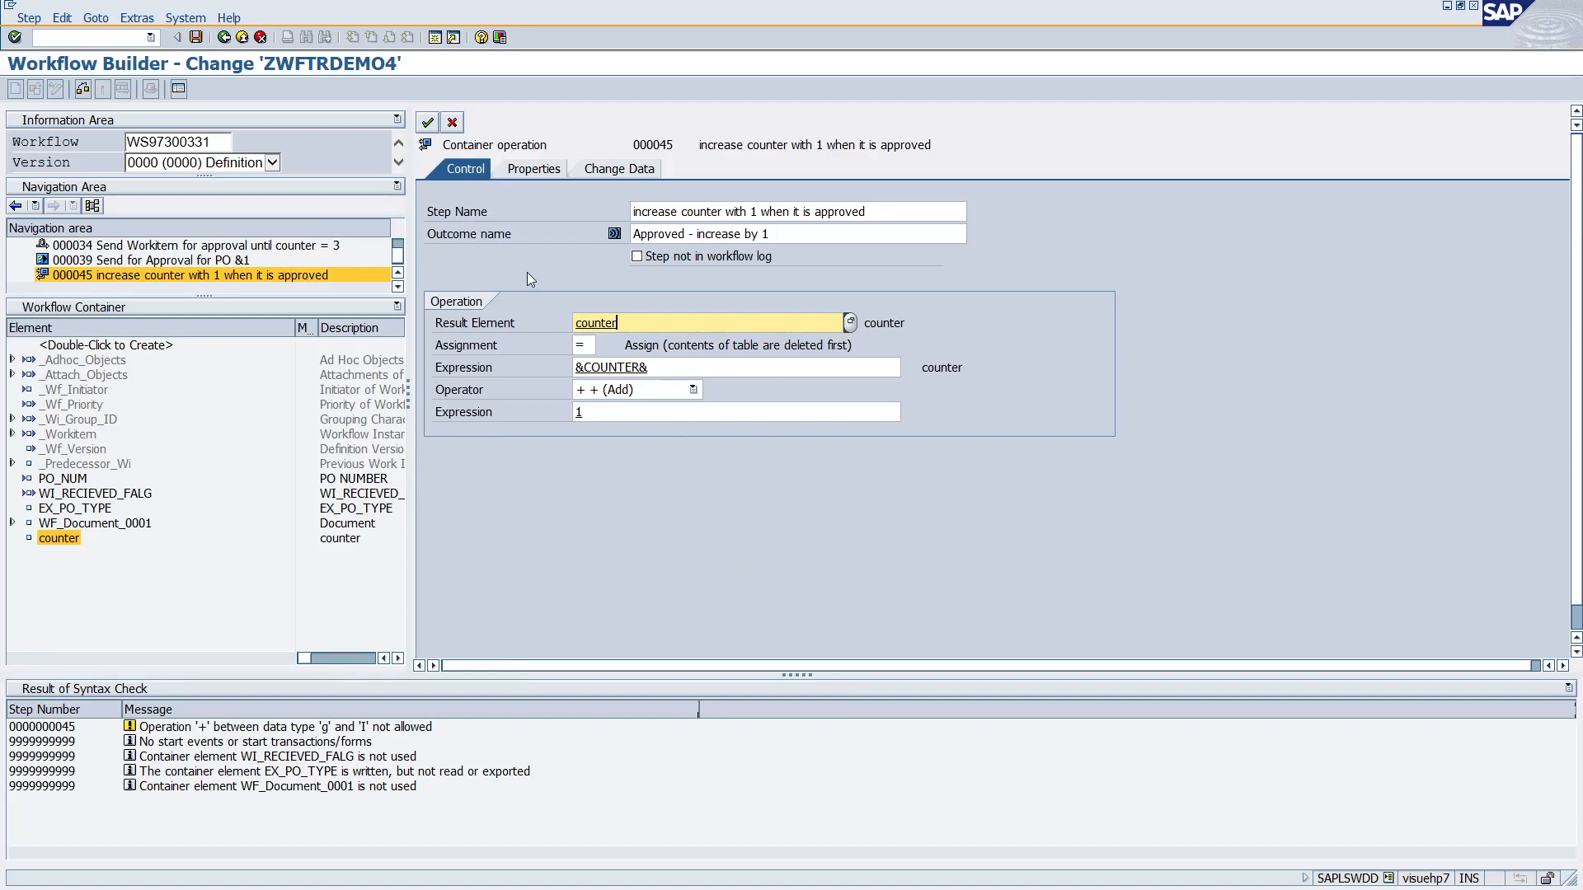
click(427, 123)
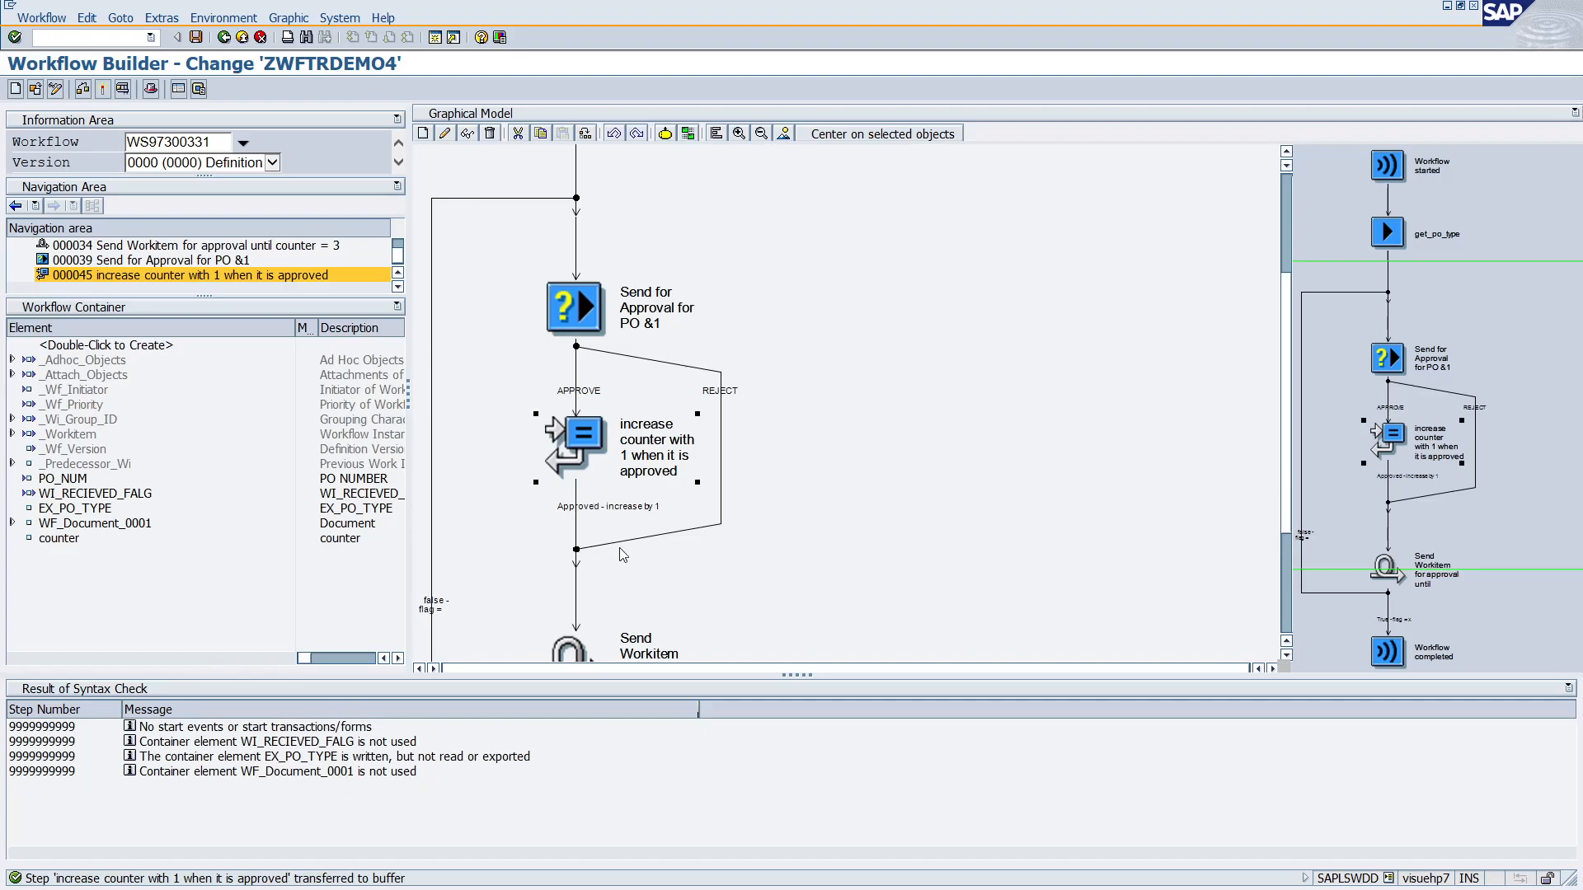
Check the Until loop's condition comparing &counter& with the constant 3 in the condition editor, and transfer the loop step to the workflow model
drag(1287, 331, 1290, 410)
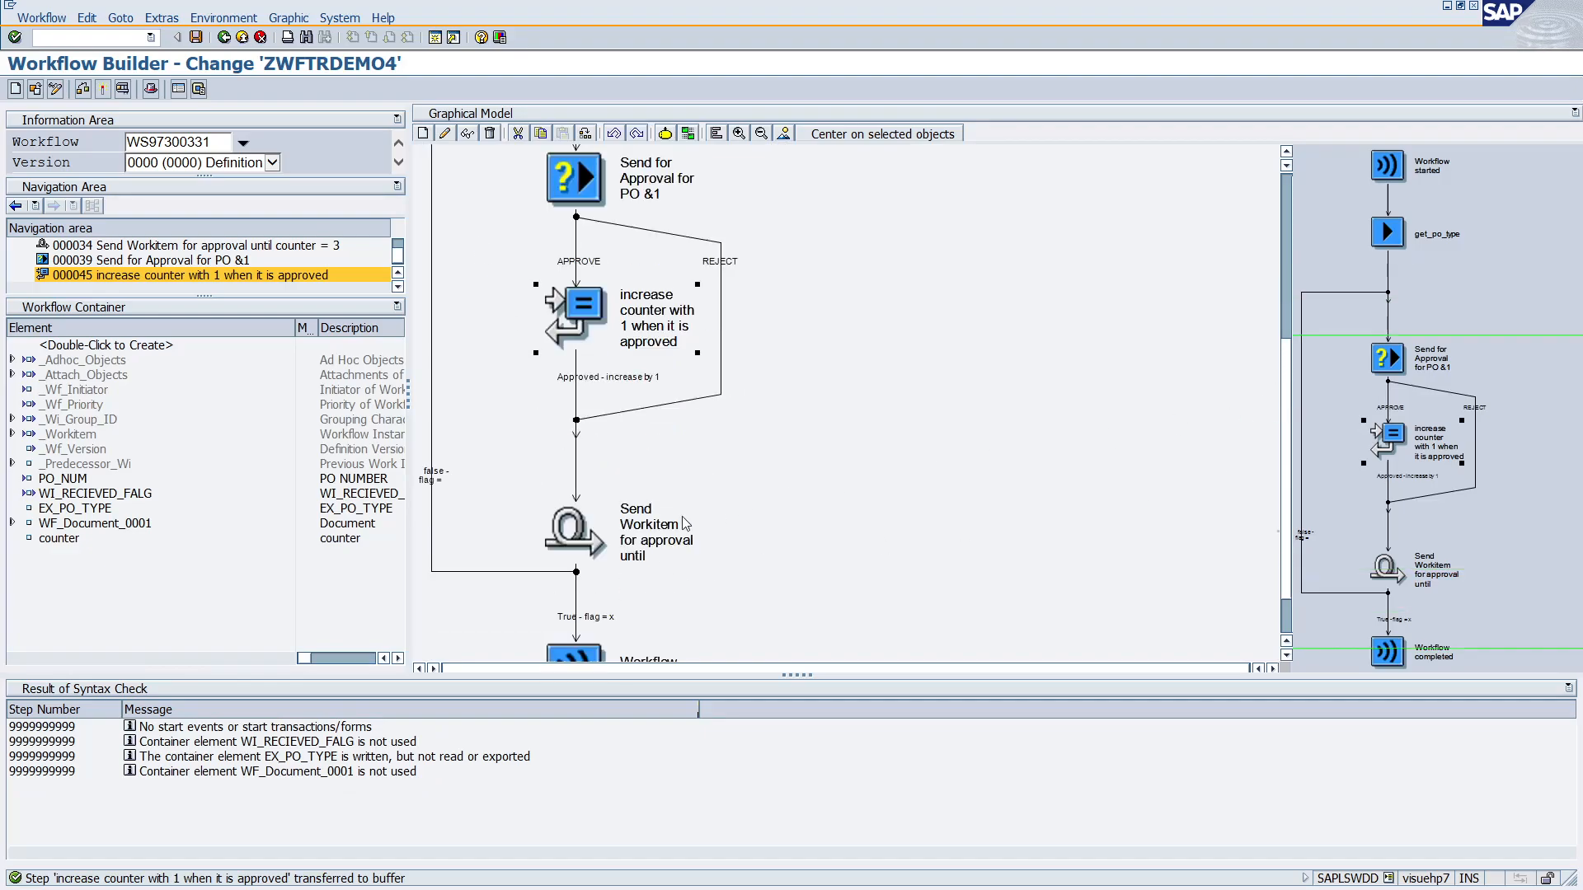
double_click(582, 532)
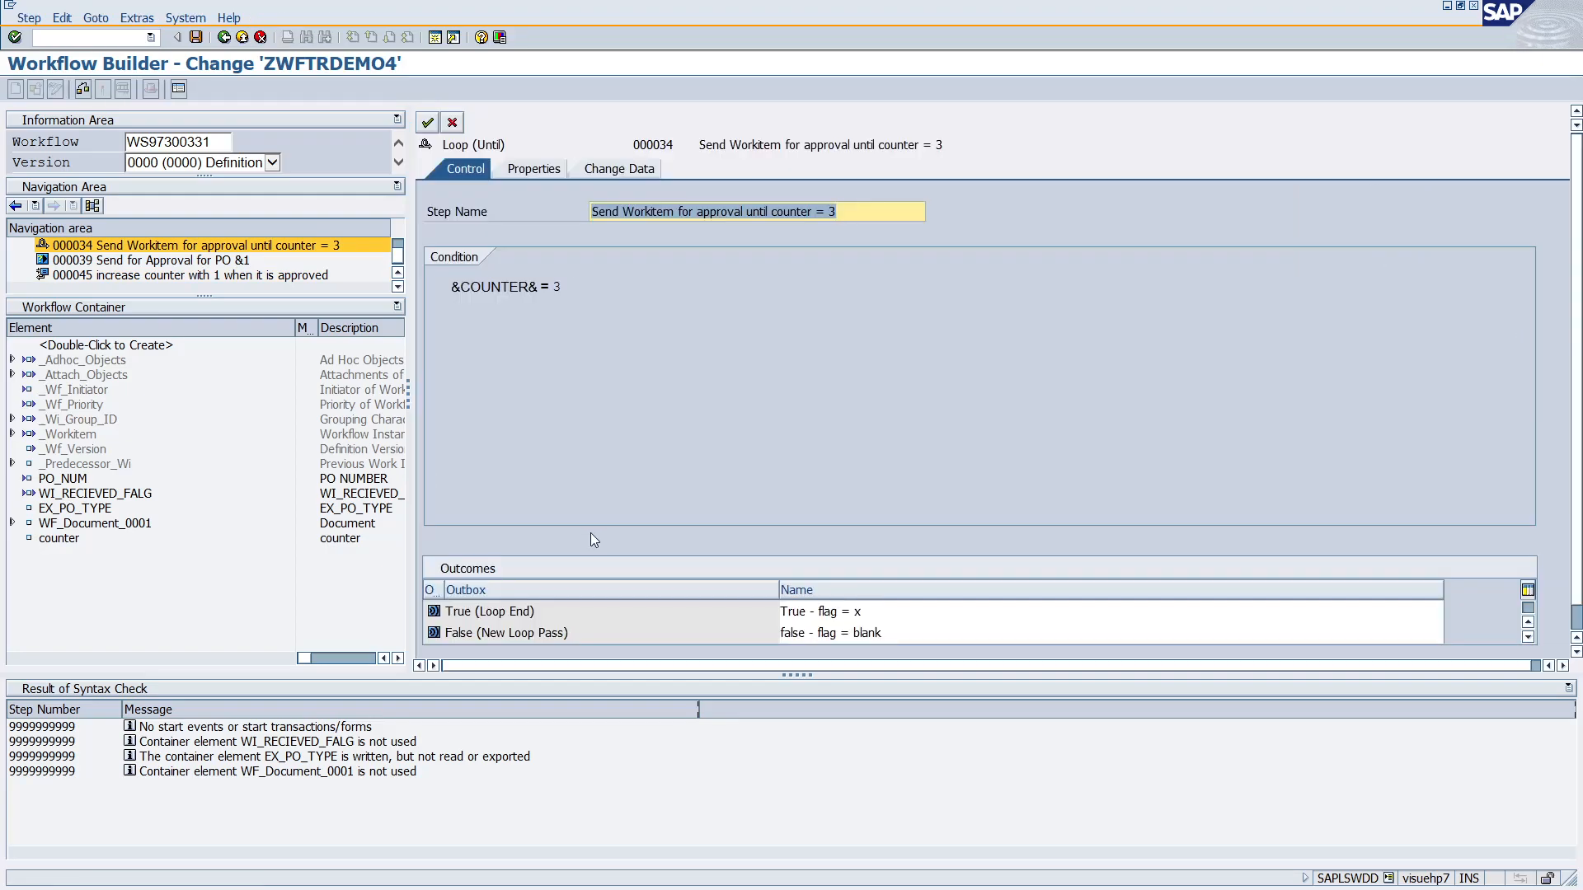
click(542, 287)
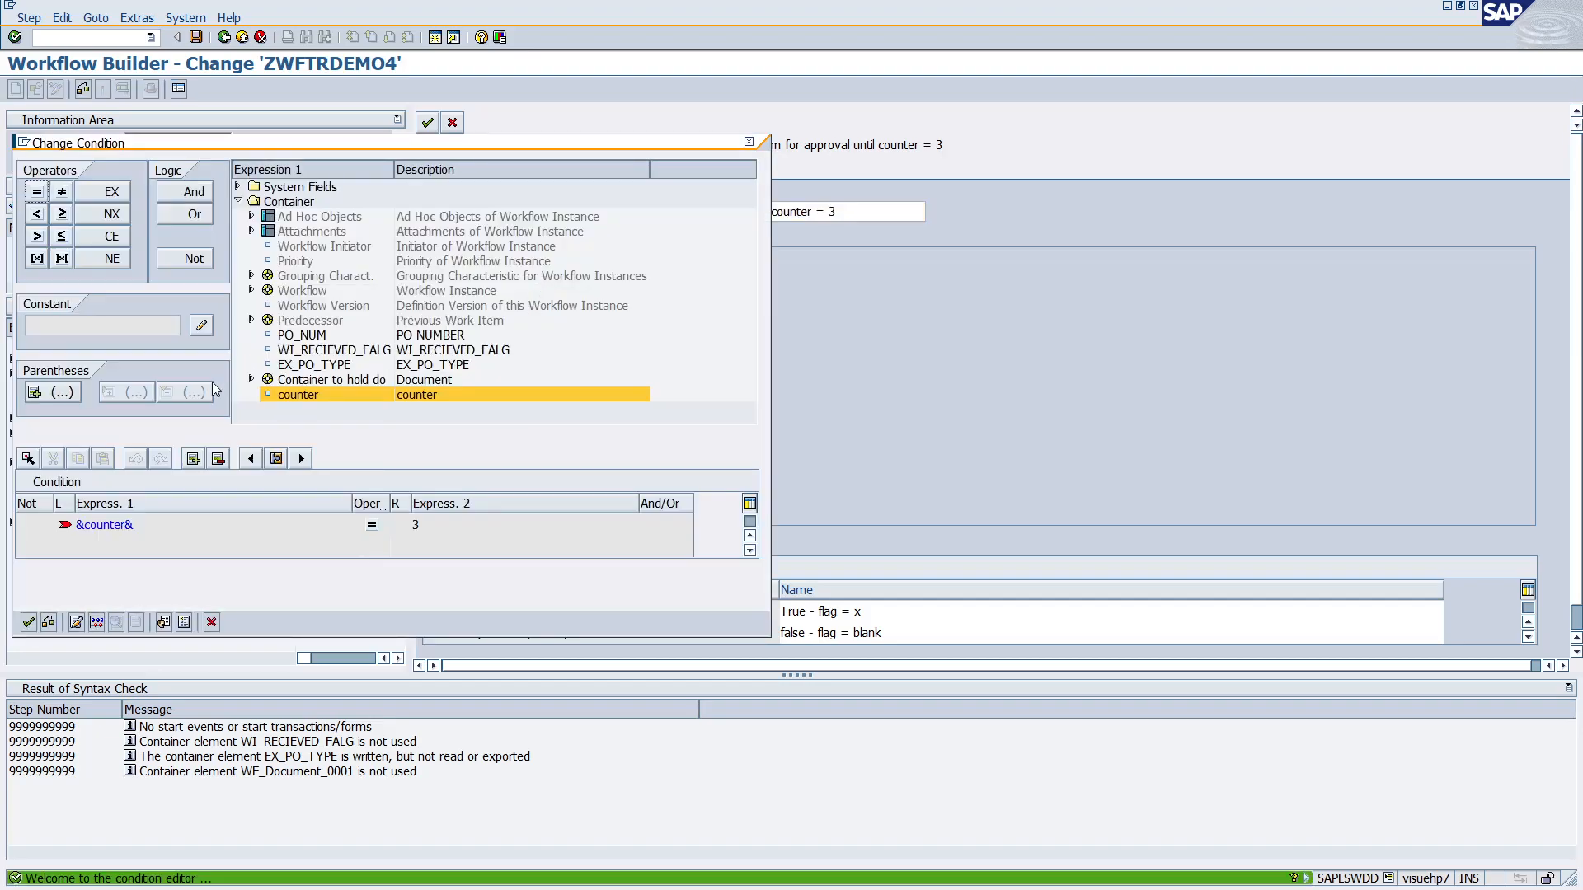
drag(144, 525, 74, 525)
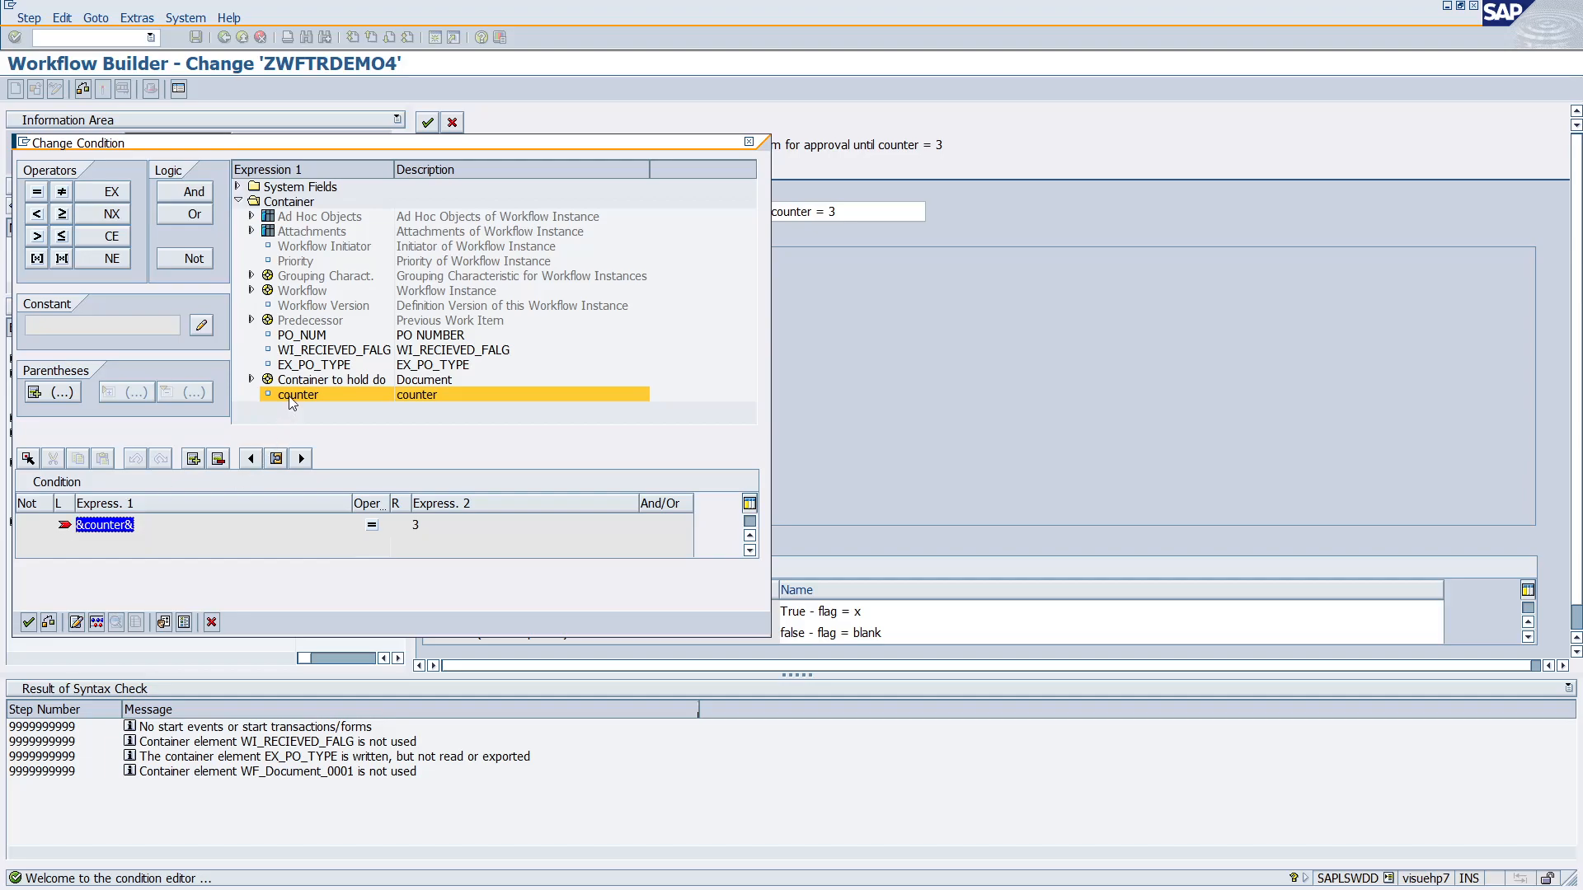
click(430, 528)
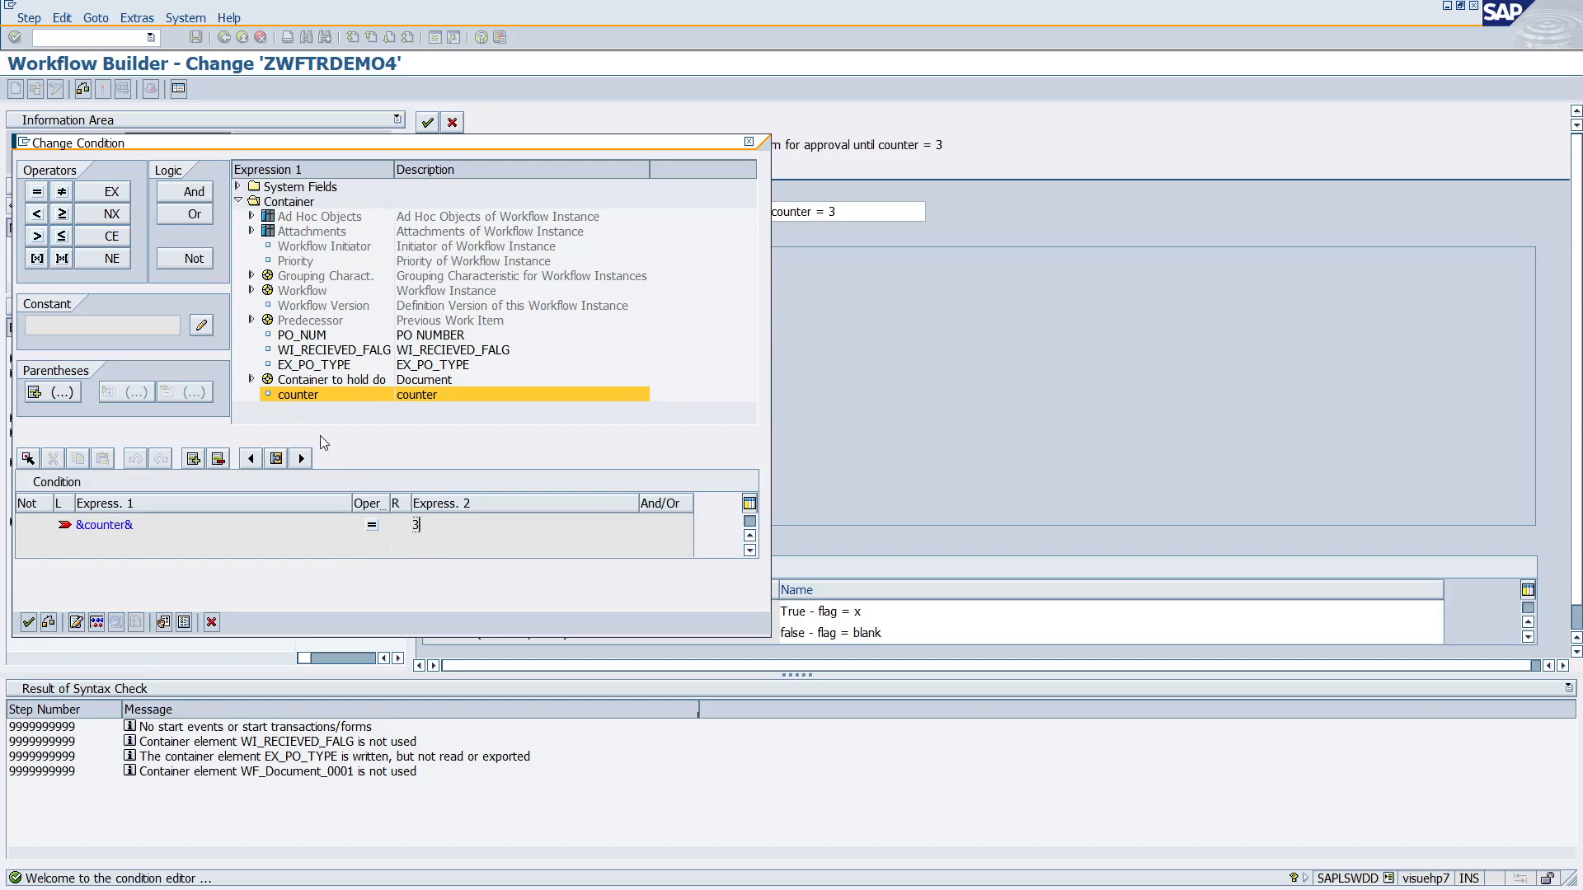
click(201, 327)
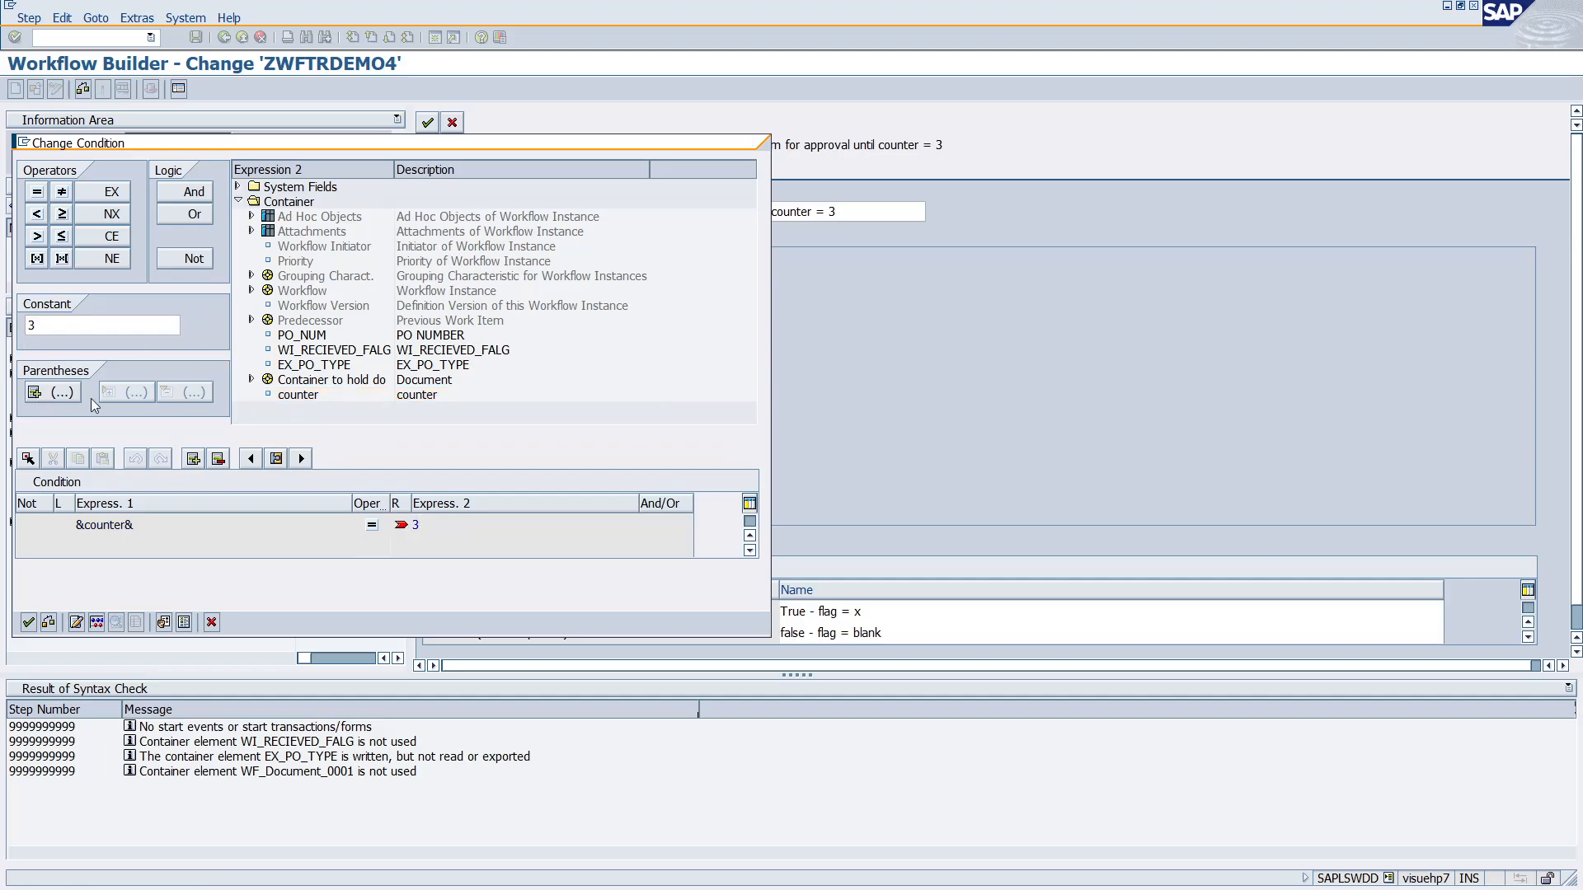
click(748, 142)
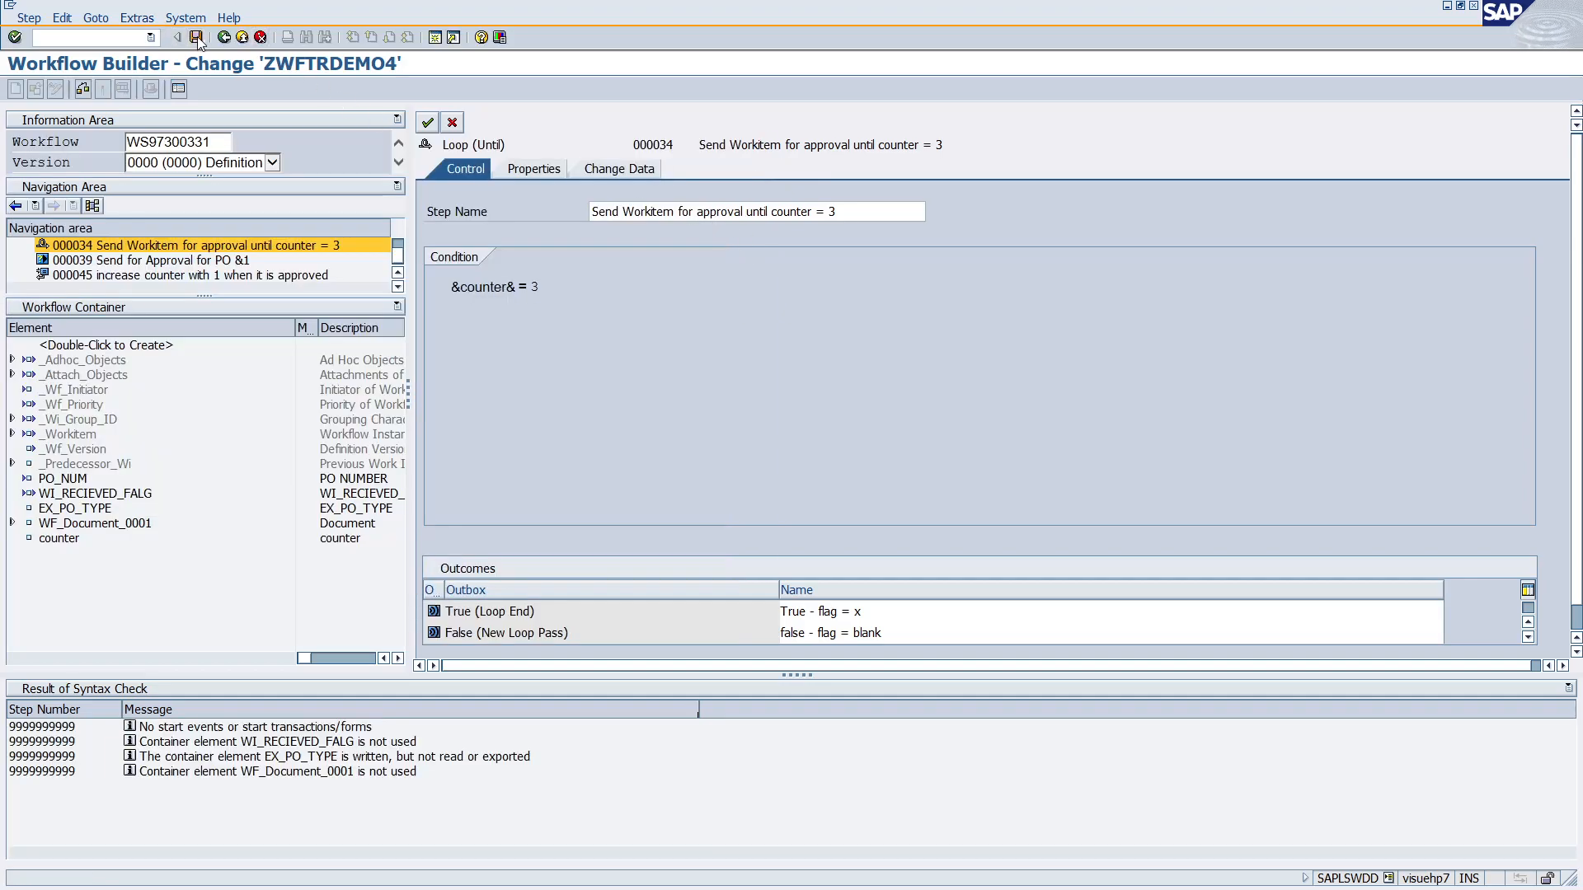
click(428, 123)
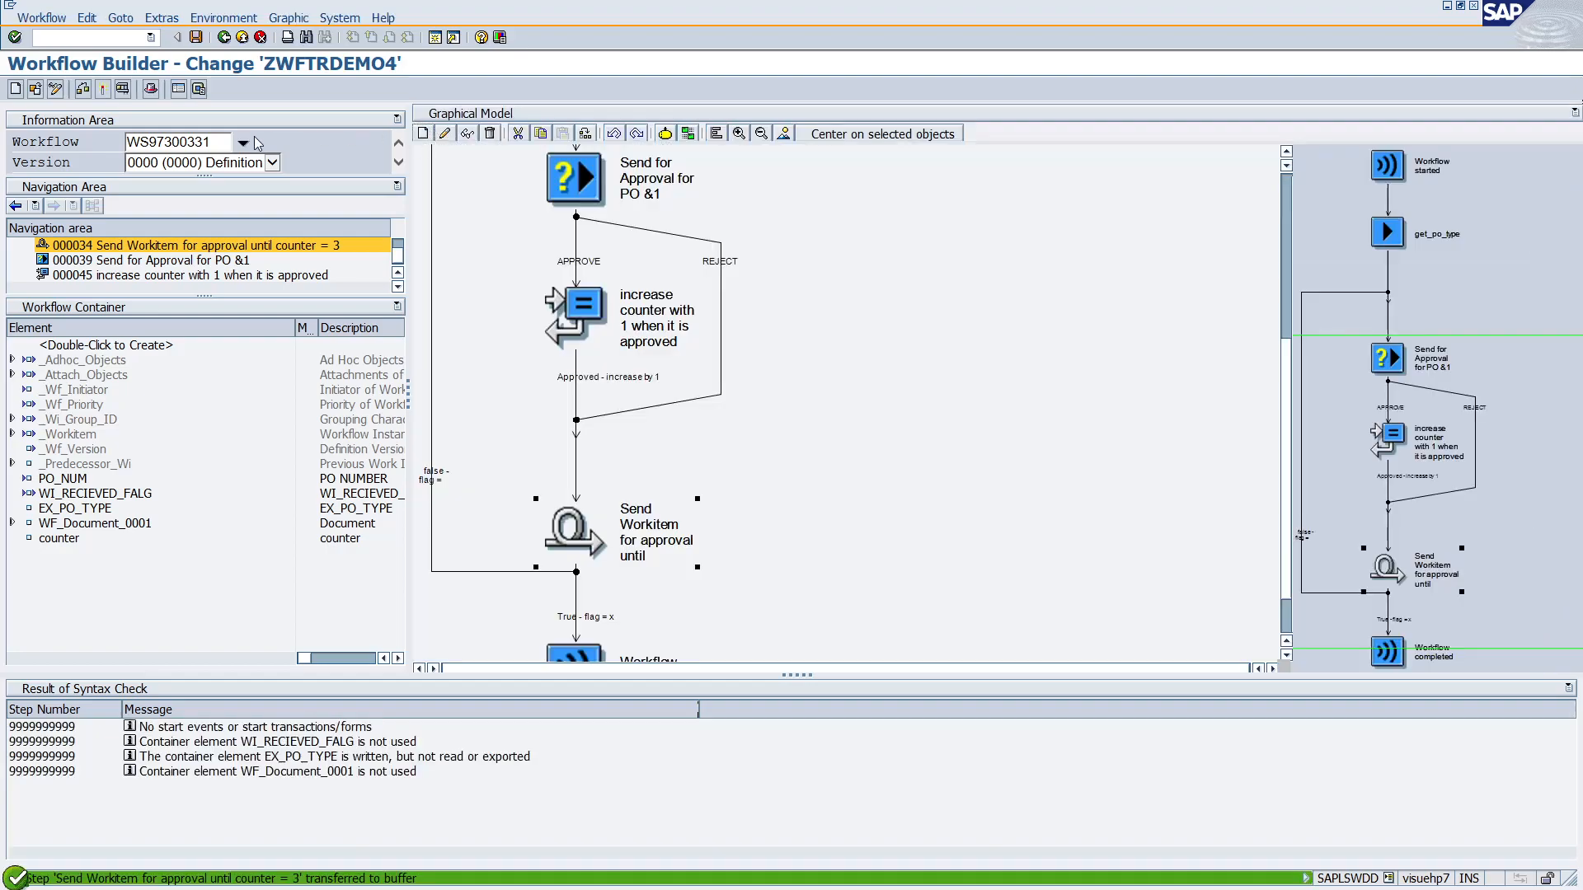
Activate workflow ZWFTRDEMO4, enlarge the graphical model area and open the workflow for testing
click(102, 89)
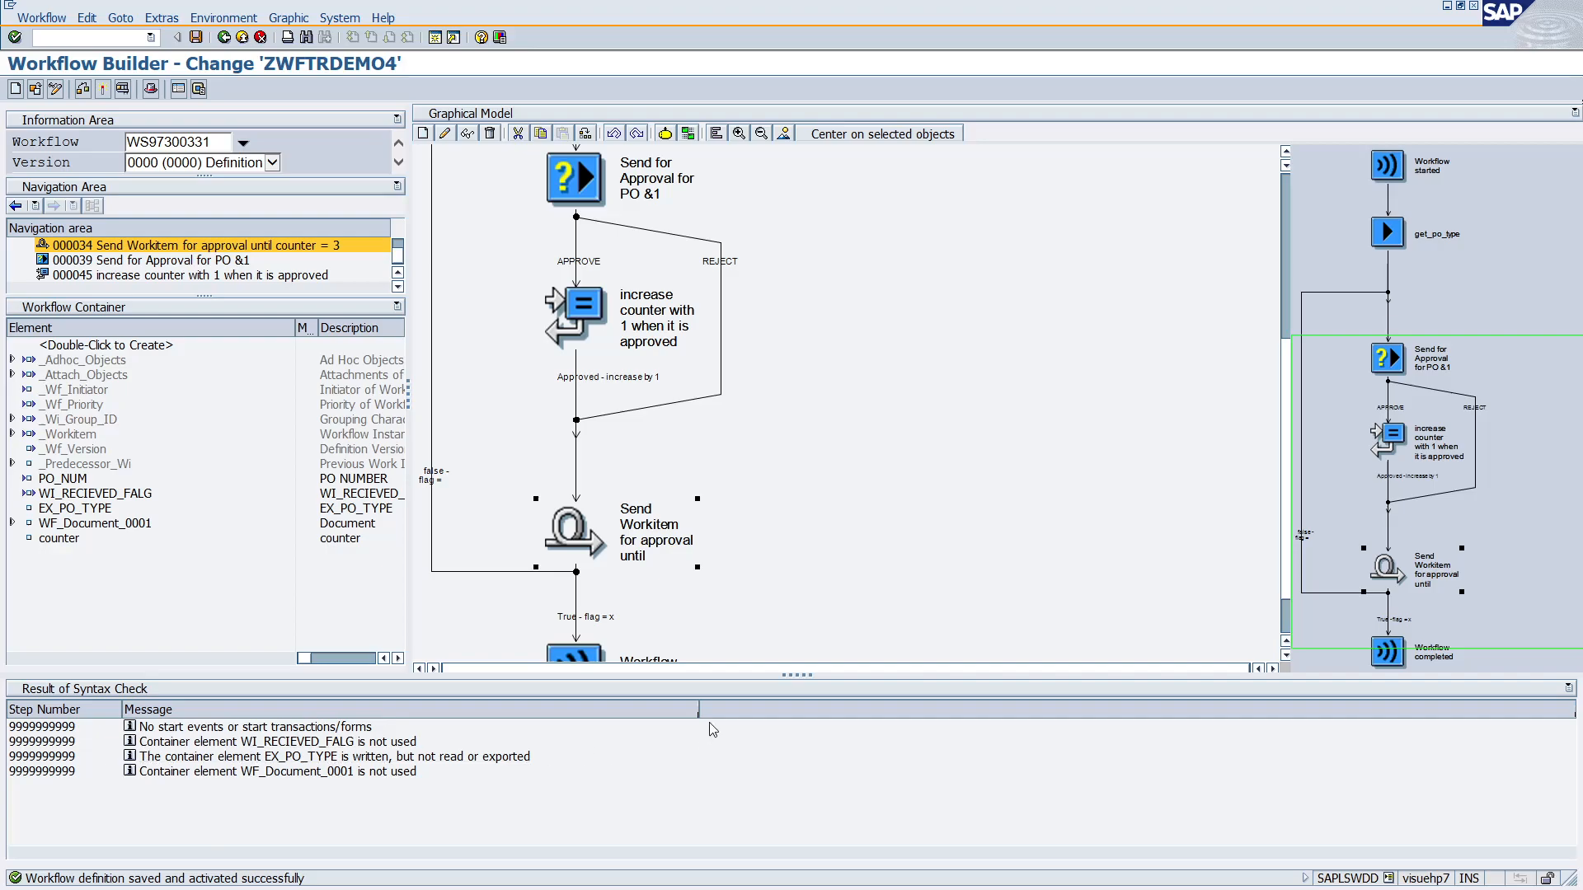
drag(782, 674, 782, 758)
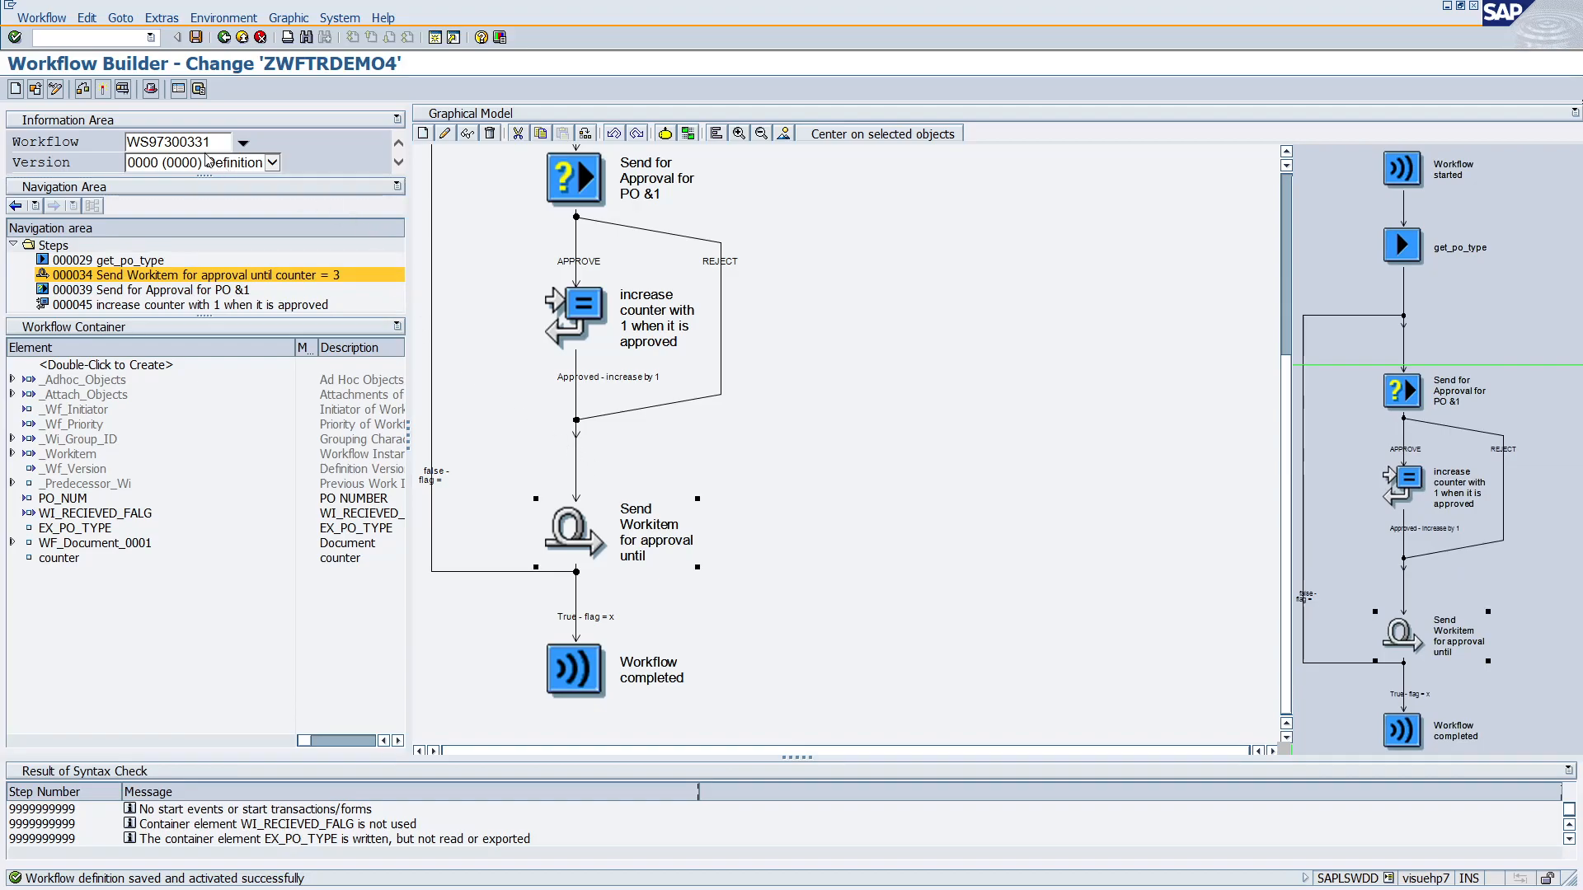
click(121, 91)
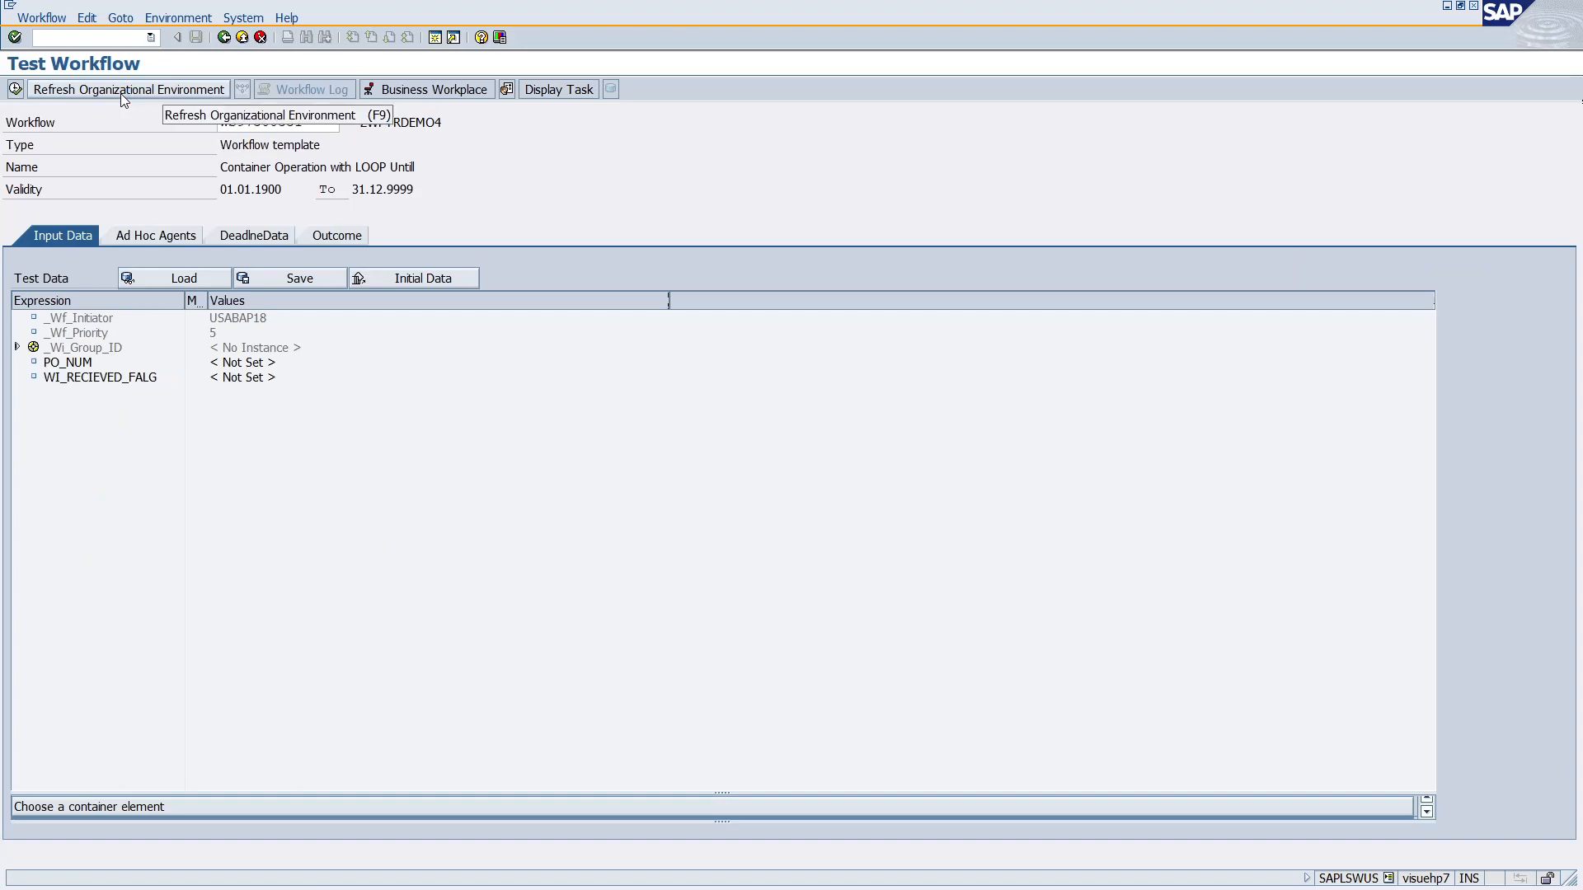
Set PO_NUM to an eight-digit test purchase order number, start the workflow test and view its graphical log
click(241, 366)
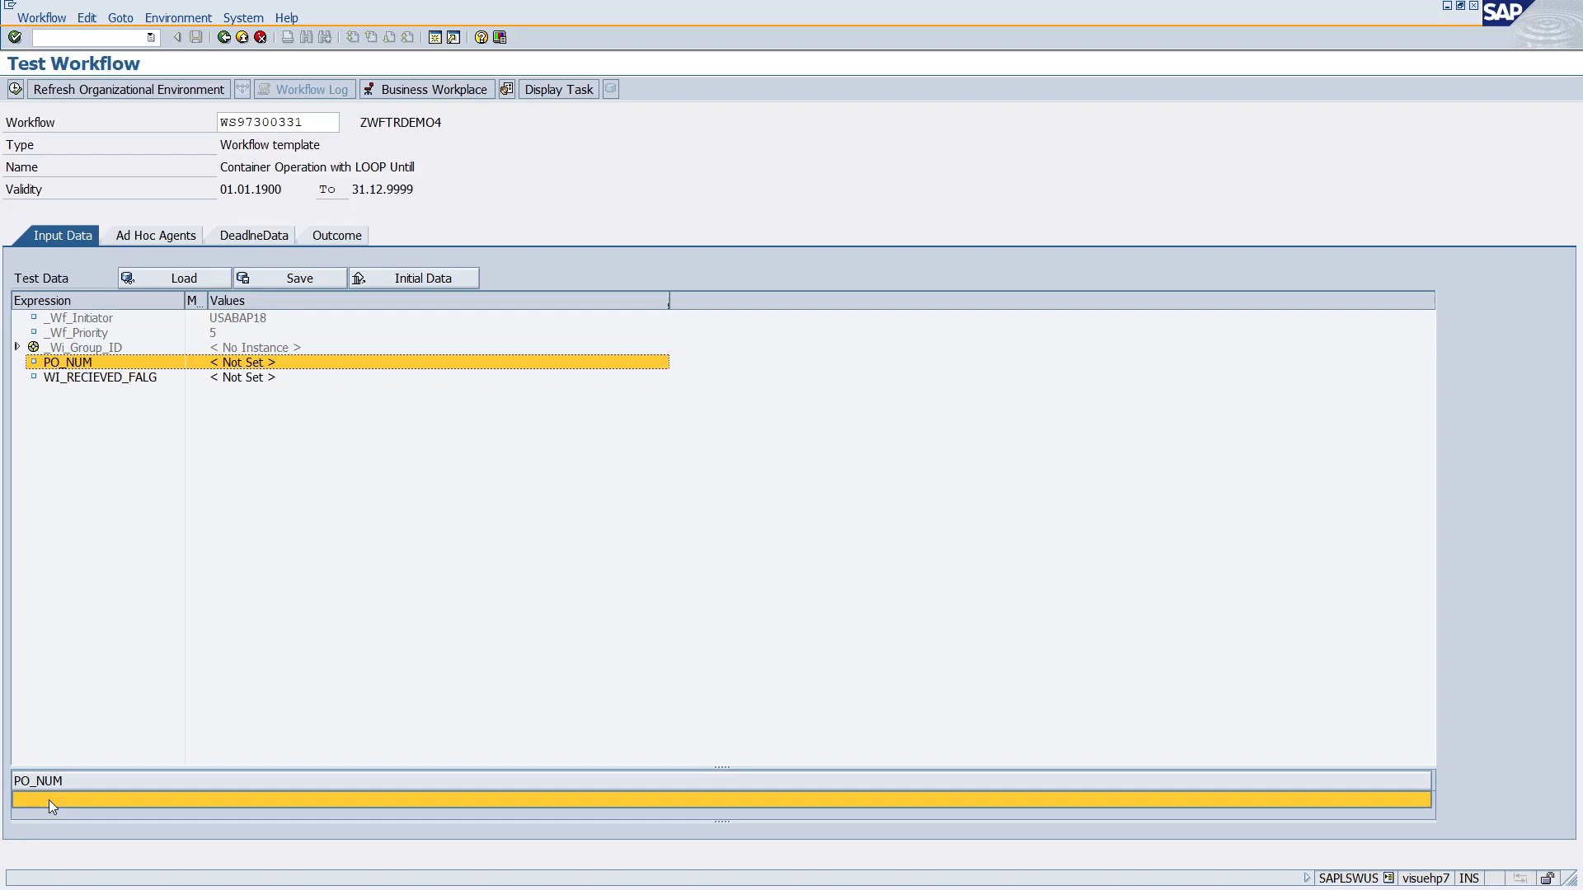
click(48, 800)
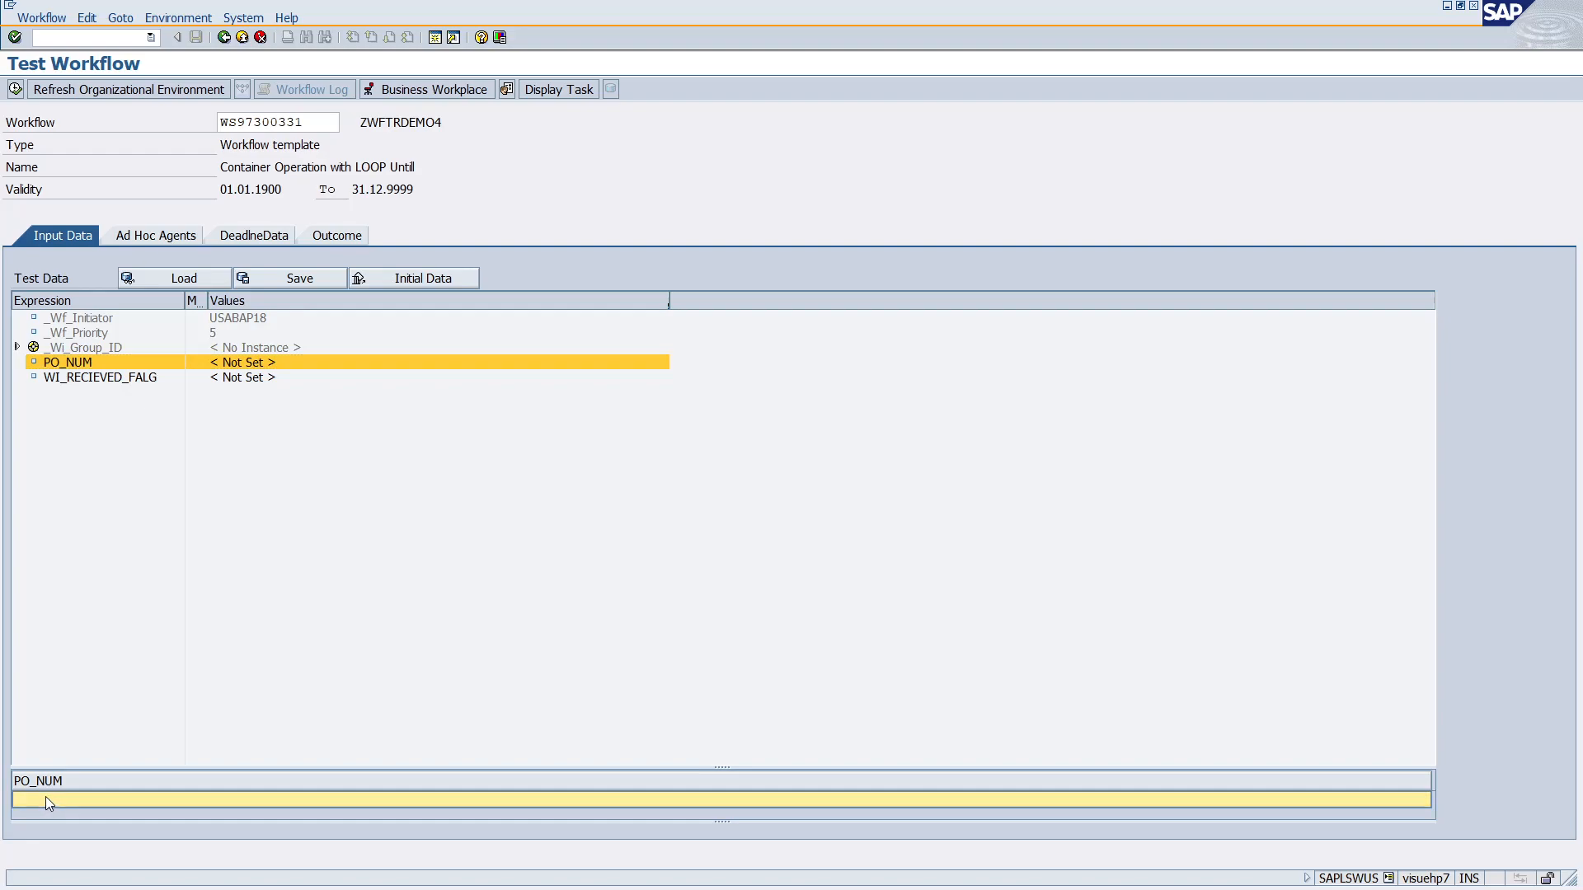
text(66666666)
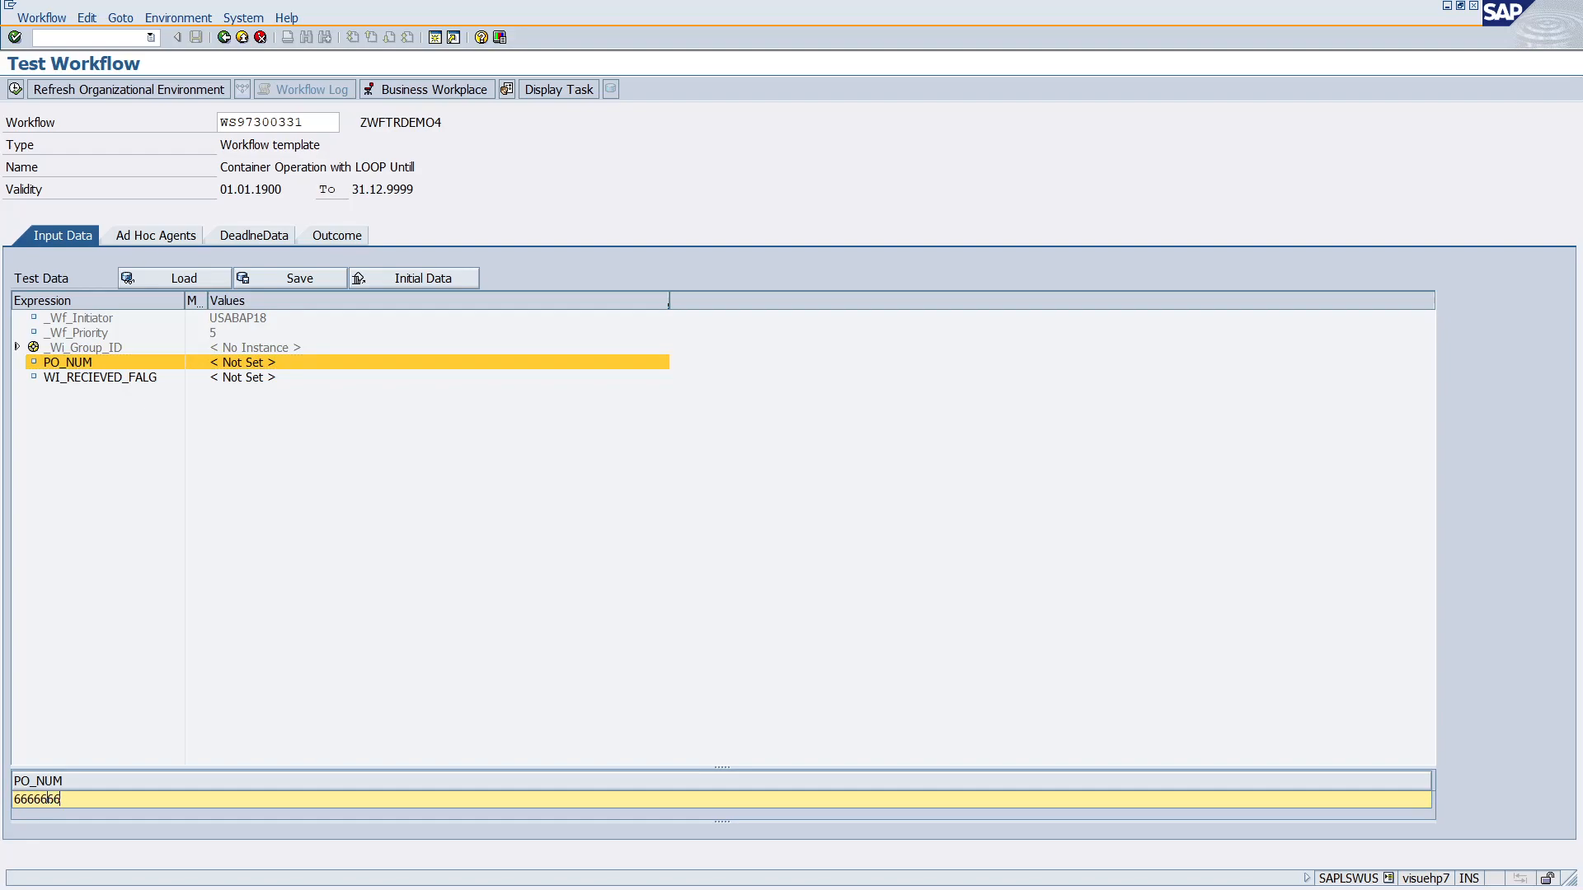
click(15, 89)
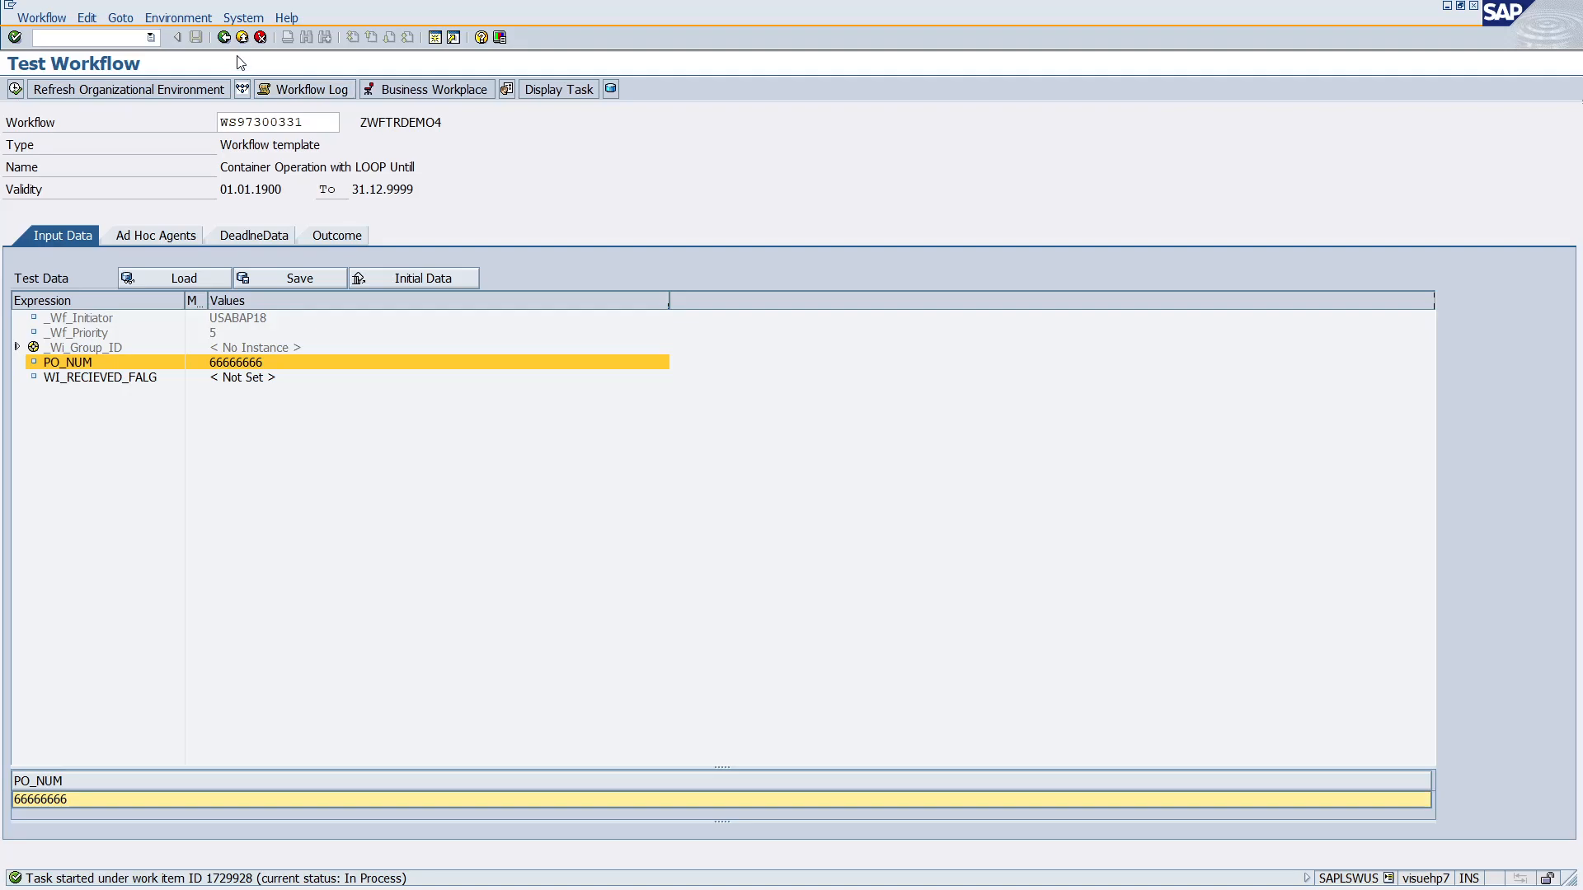
click(245, 89)
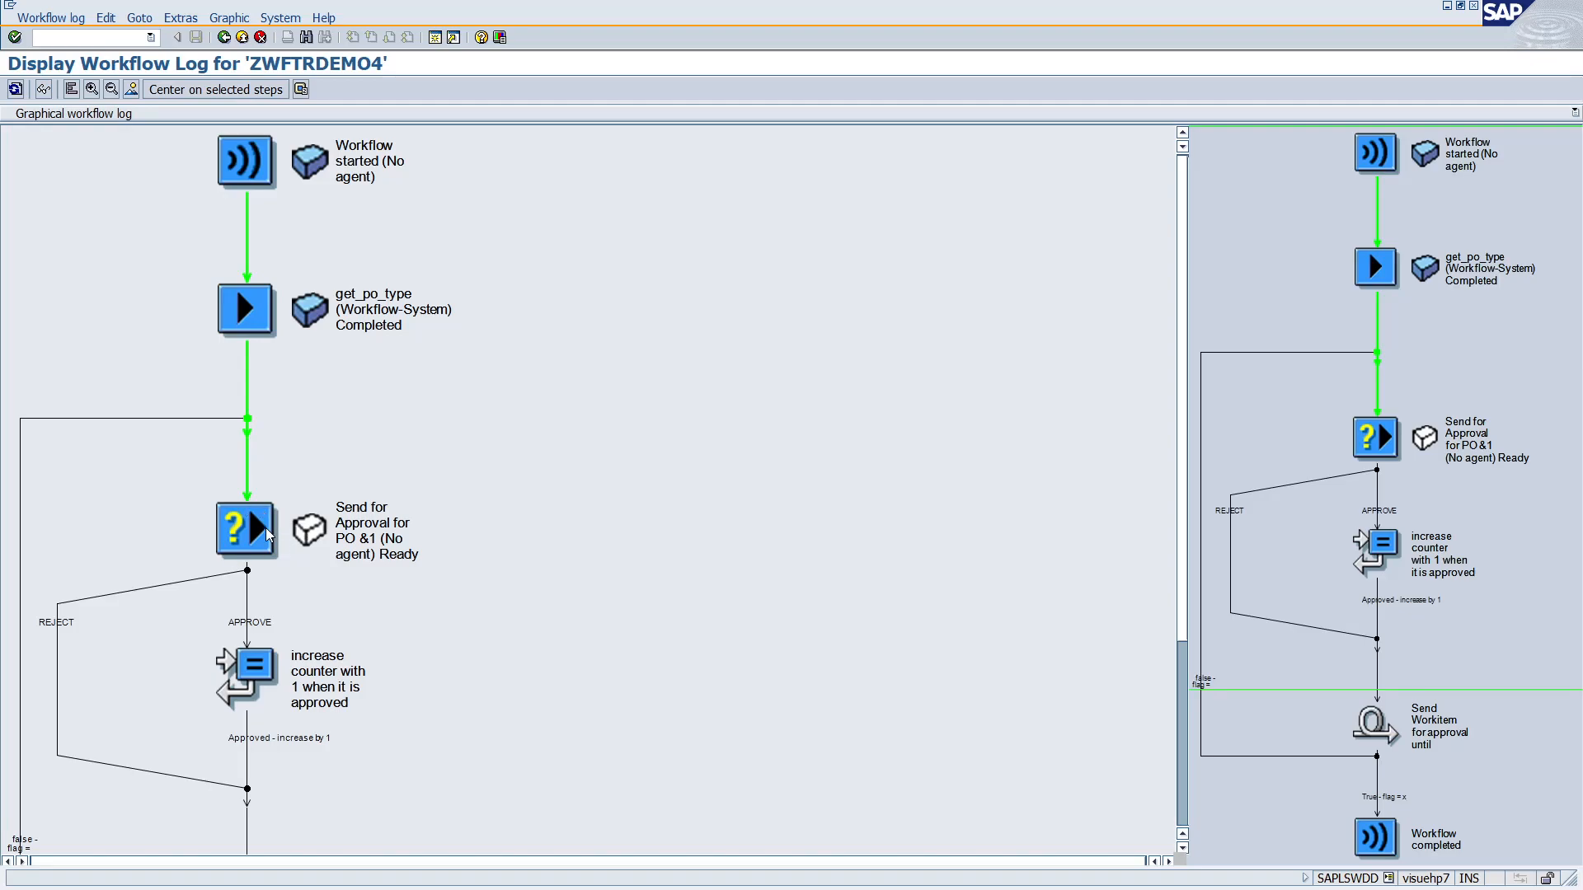
click(224, 38)
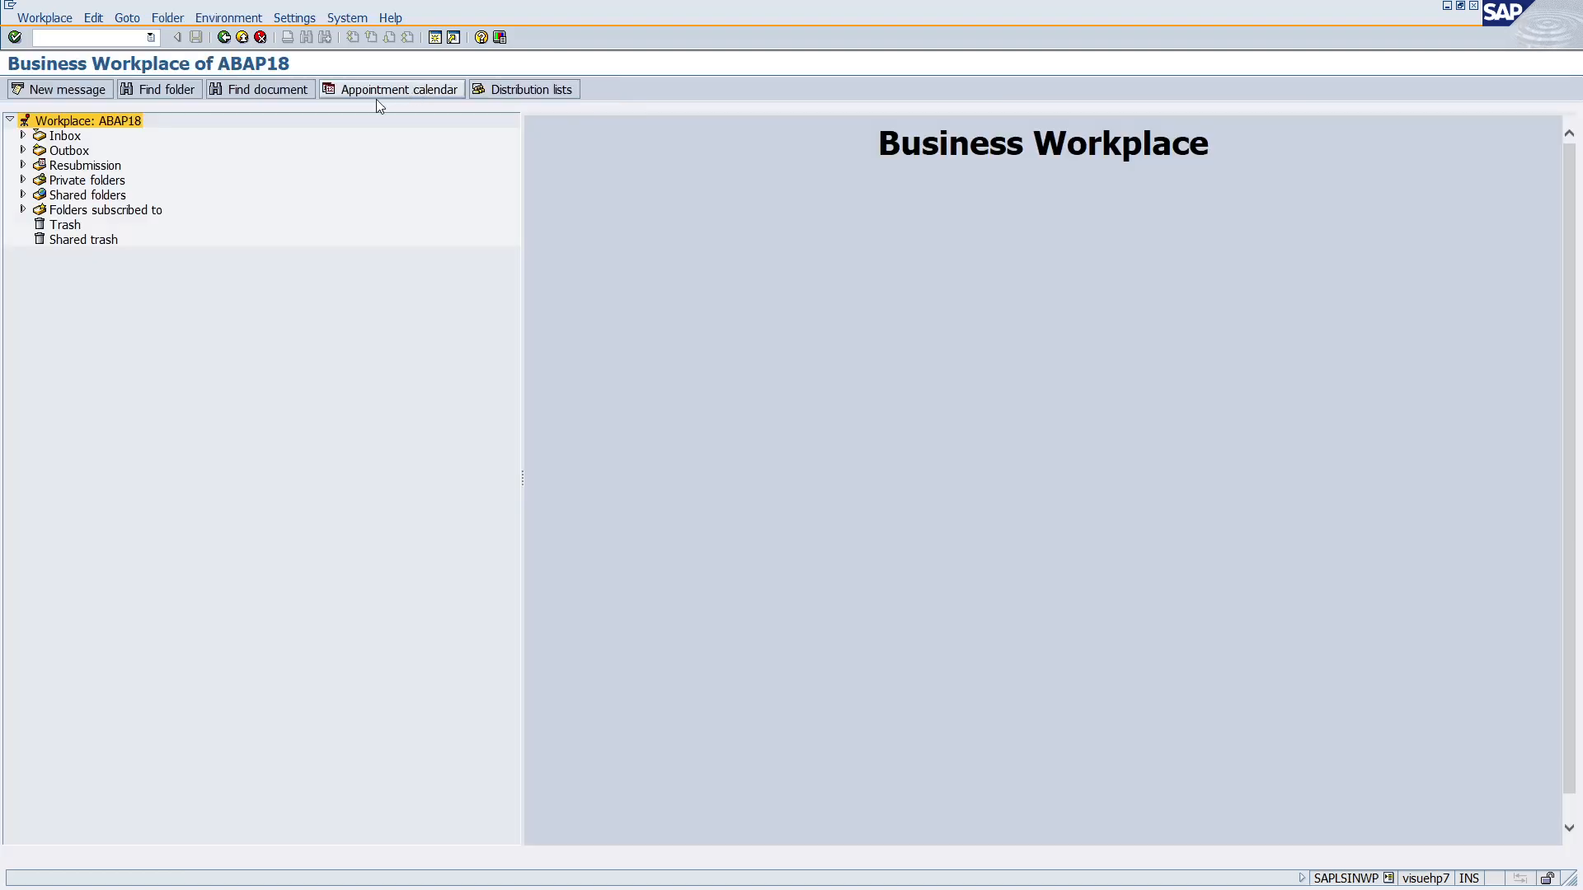
Open the PO approval work item from the workflow inbox in Business Workplace and choose APPROVE for three successive approval requests
click(24, 135)
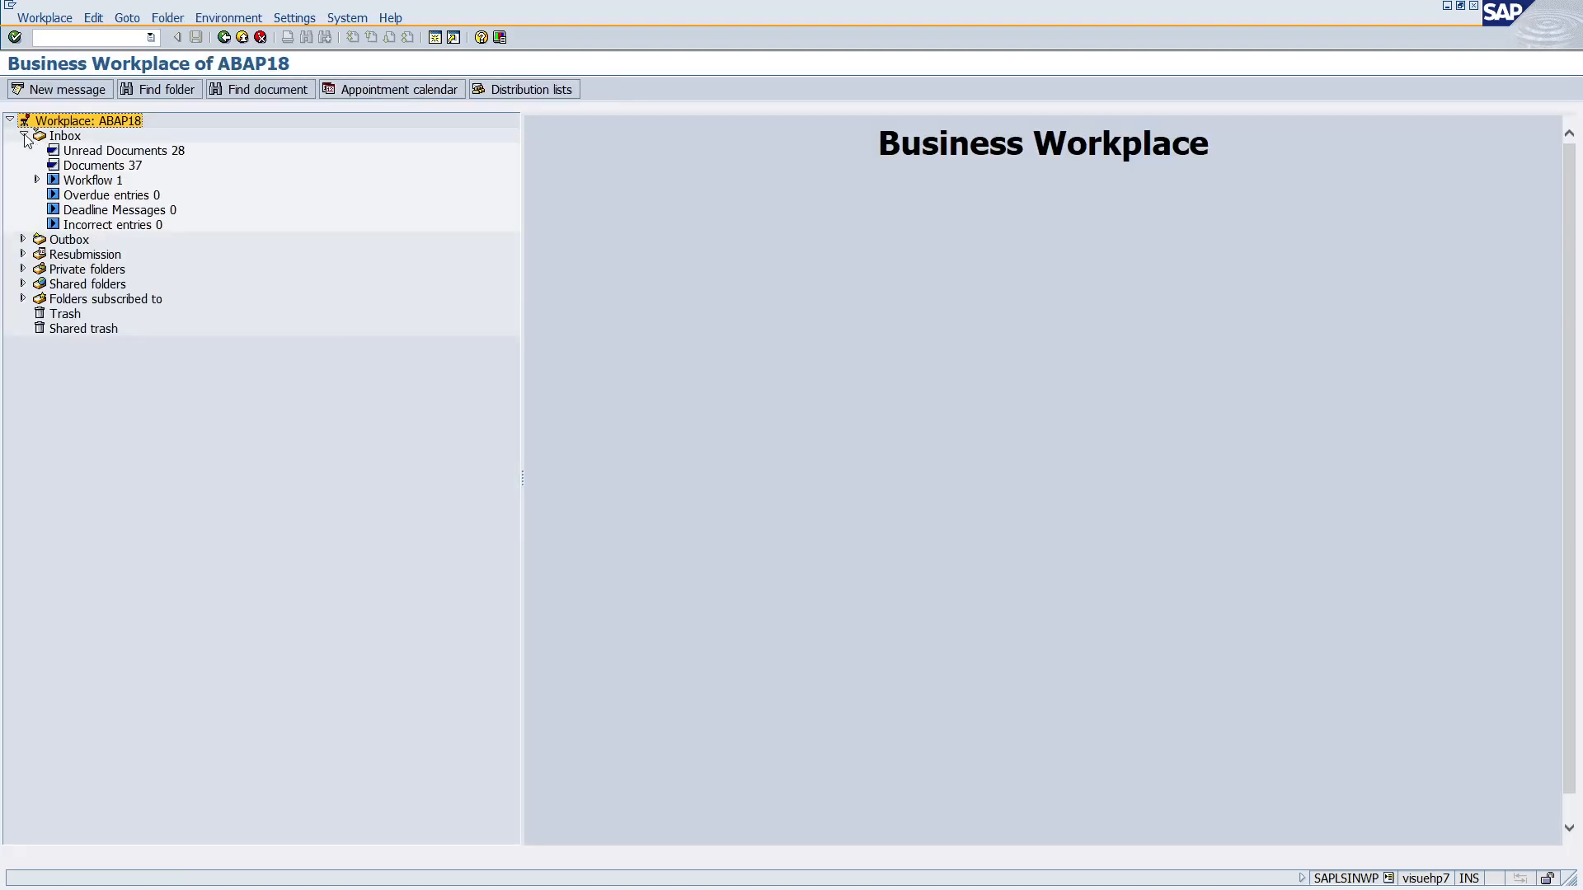
click(93, 180)
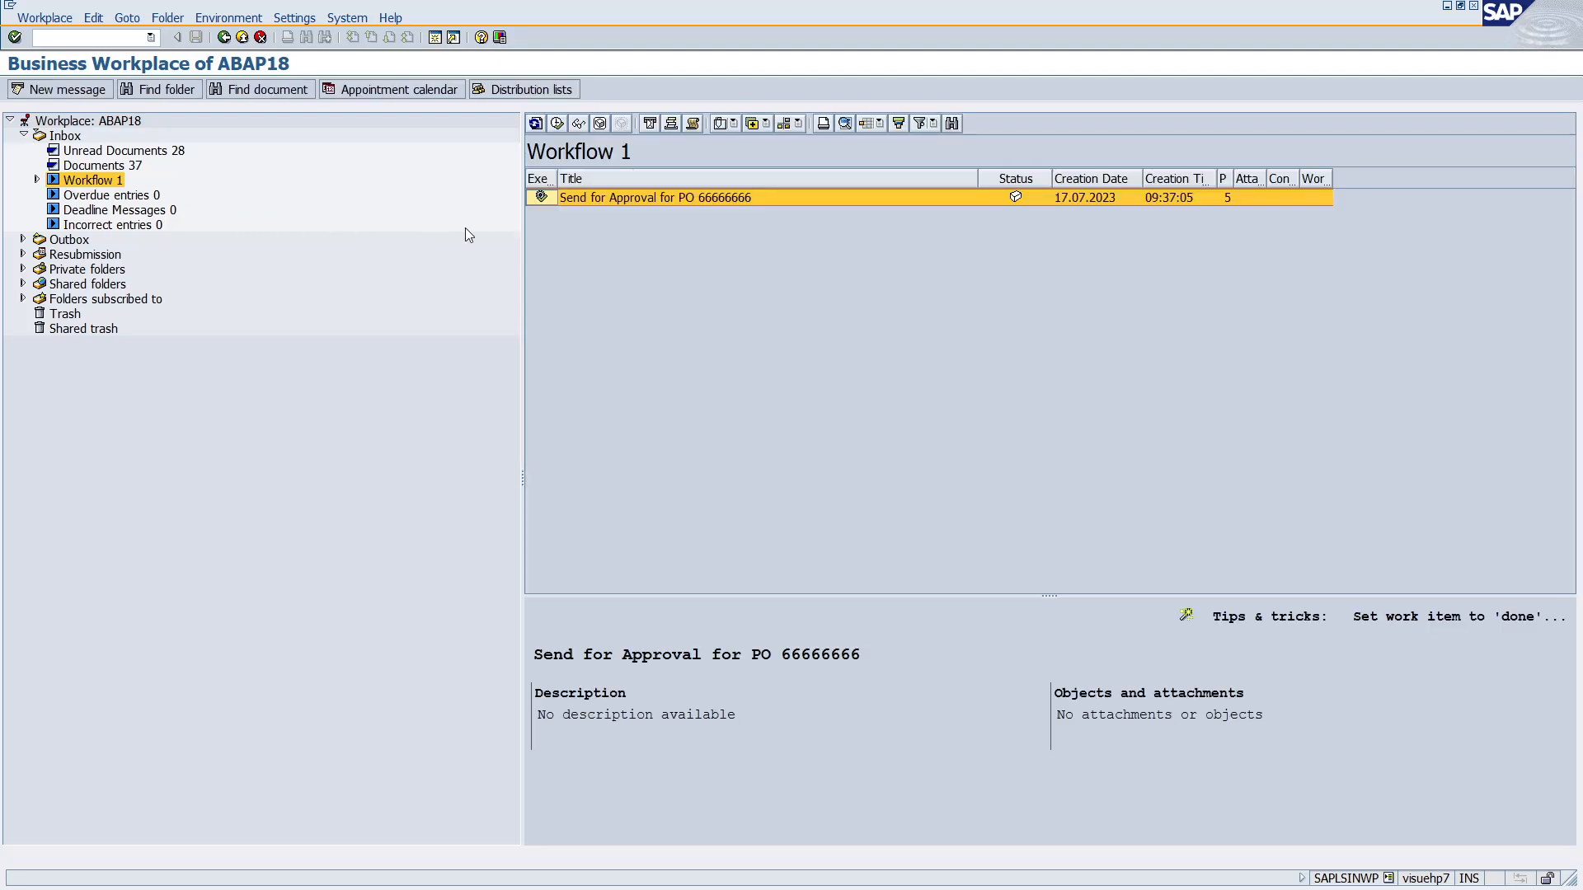
double_click(667, 200)
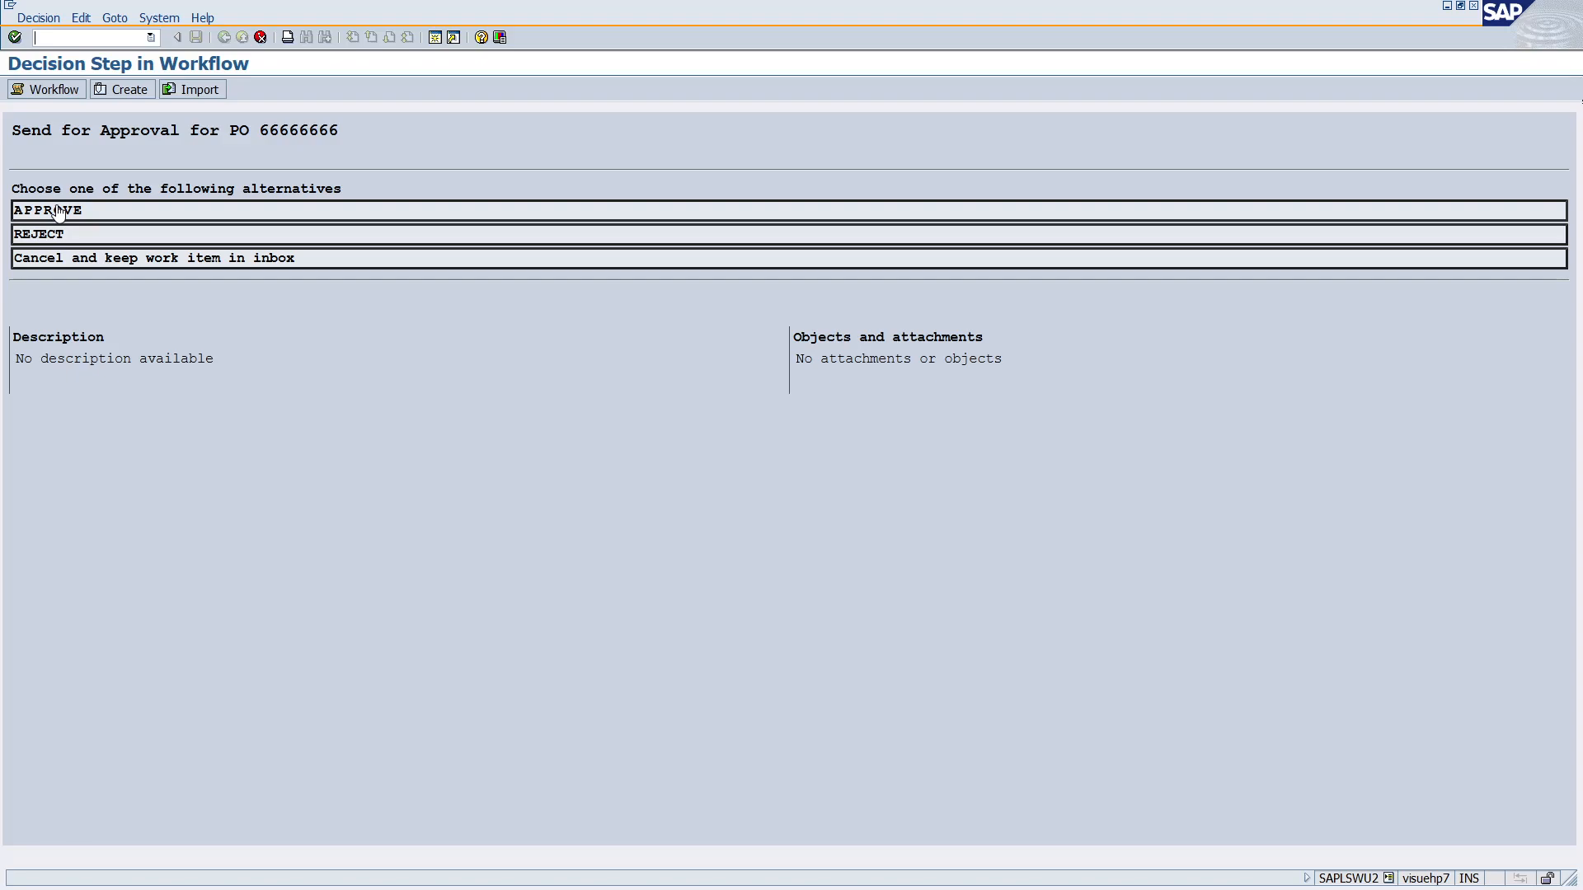
click(58, 212)
click(59, 212)
click(60, 212)
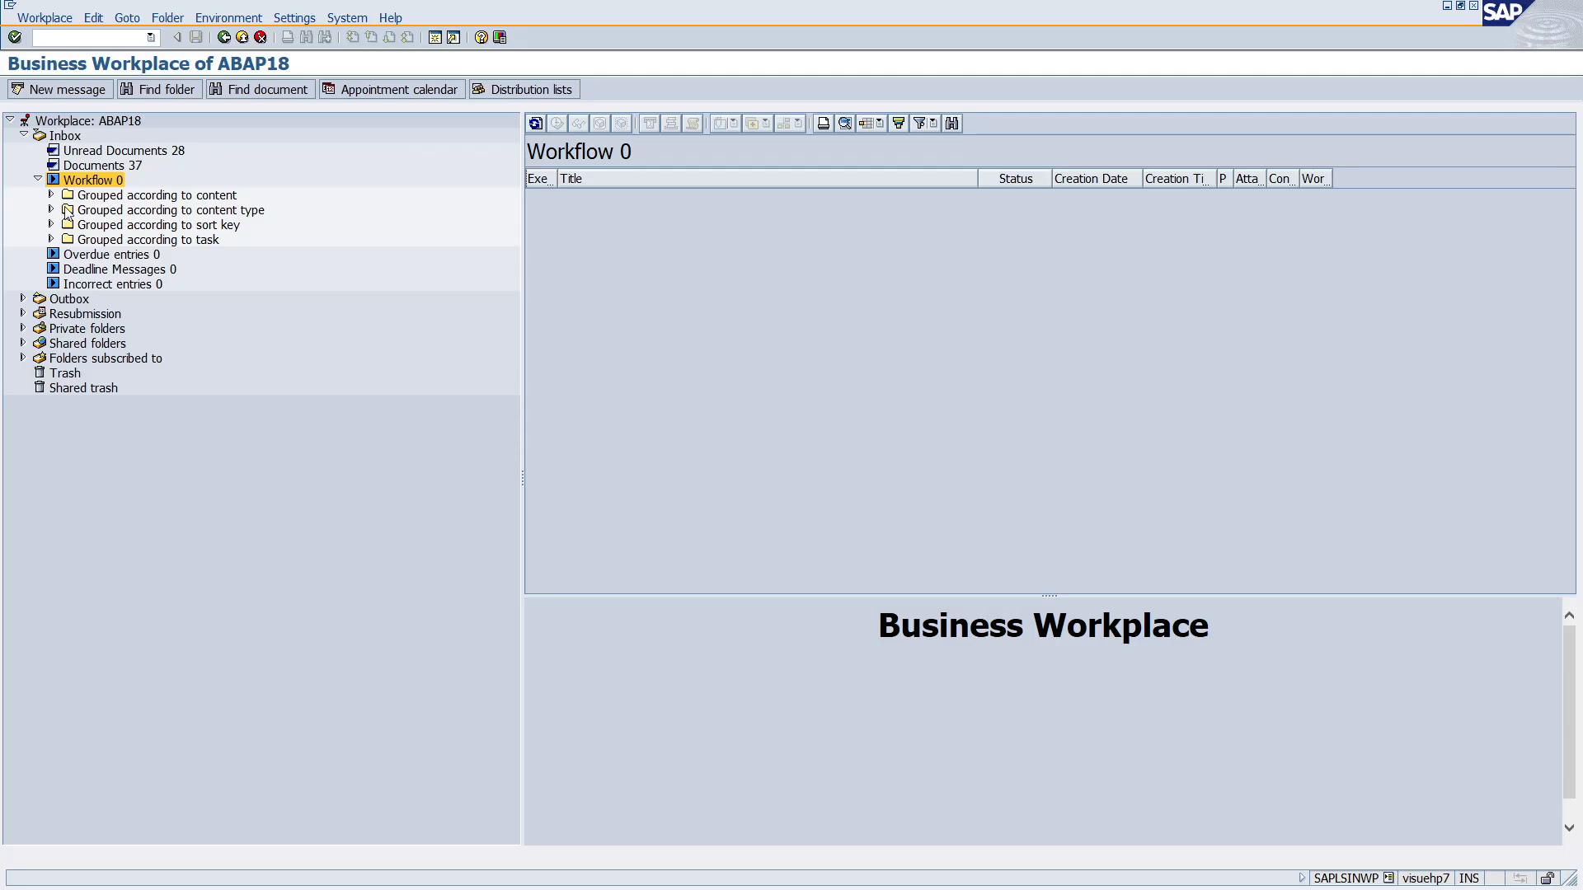
Show the test run's workflow log with technical details in chronological view and check the counter element's value in the container
click(225, 38)
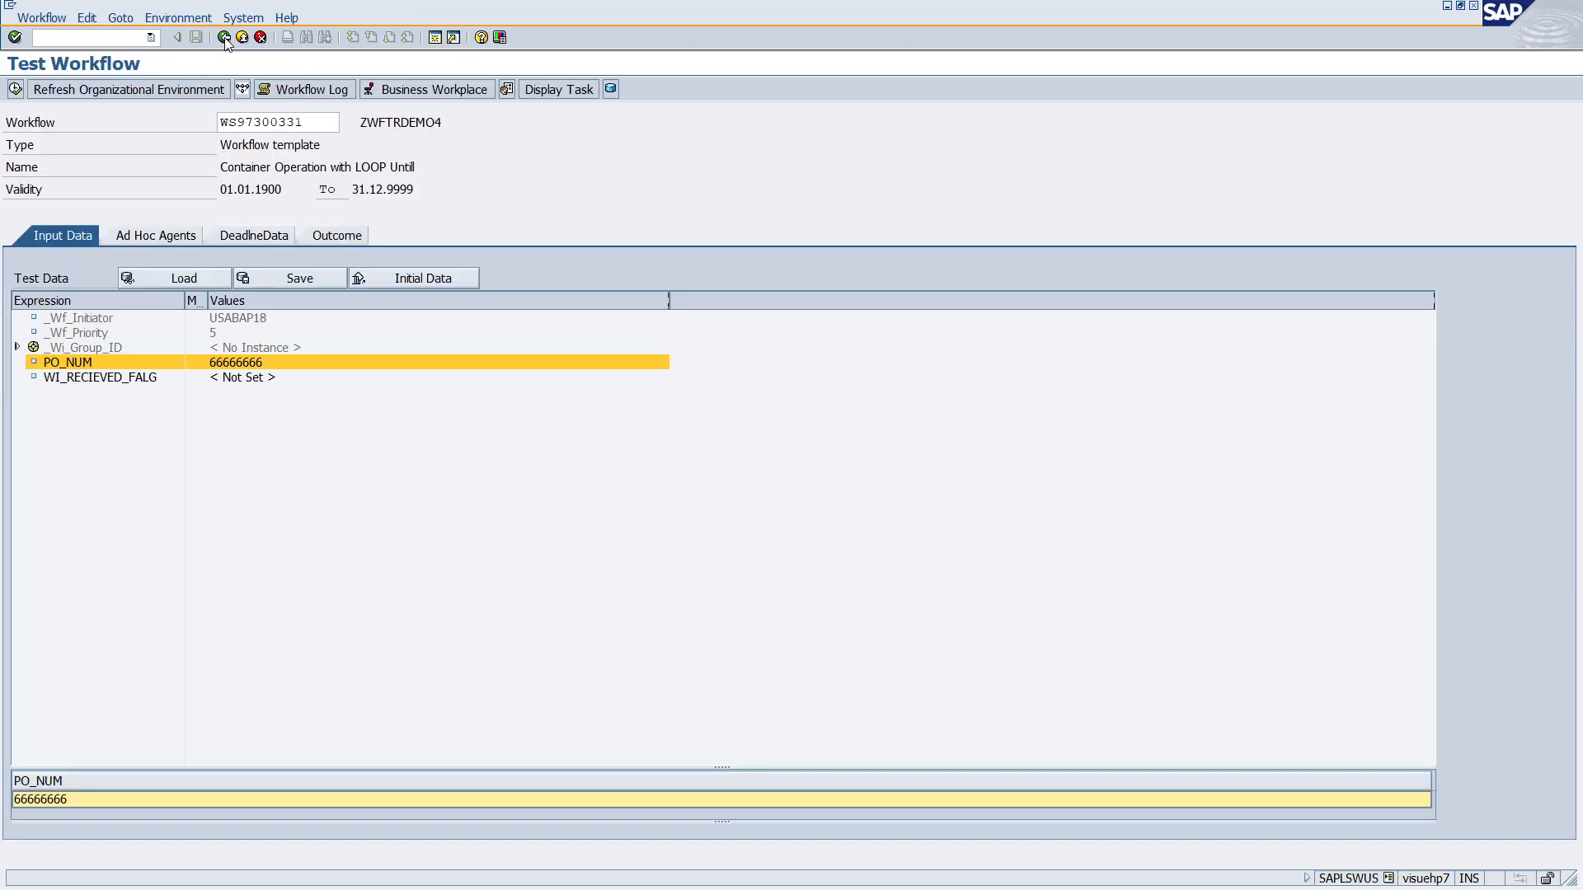
click(299, 91)
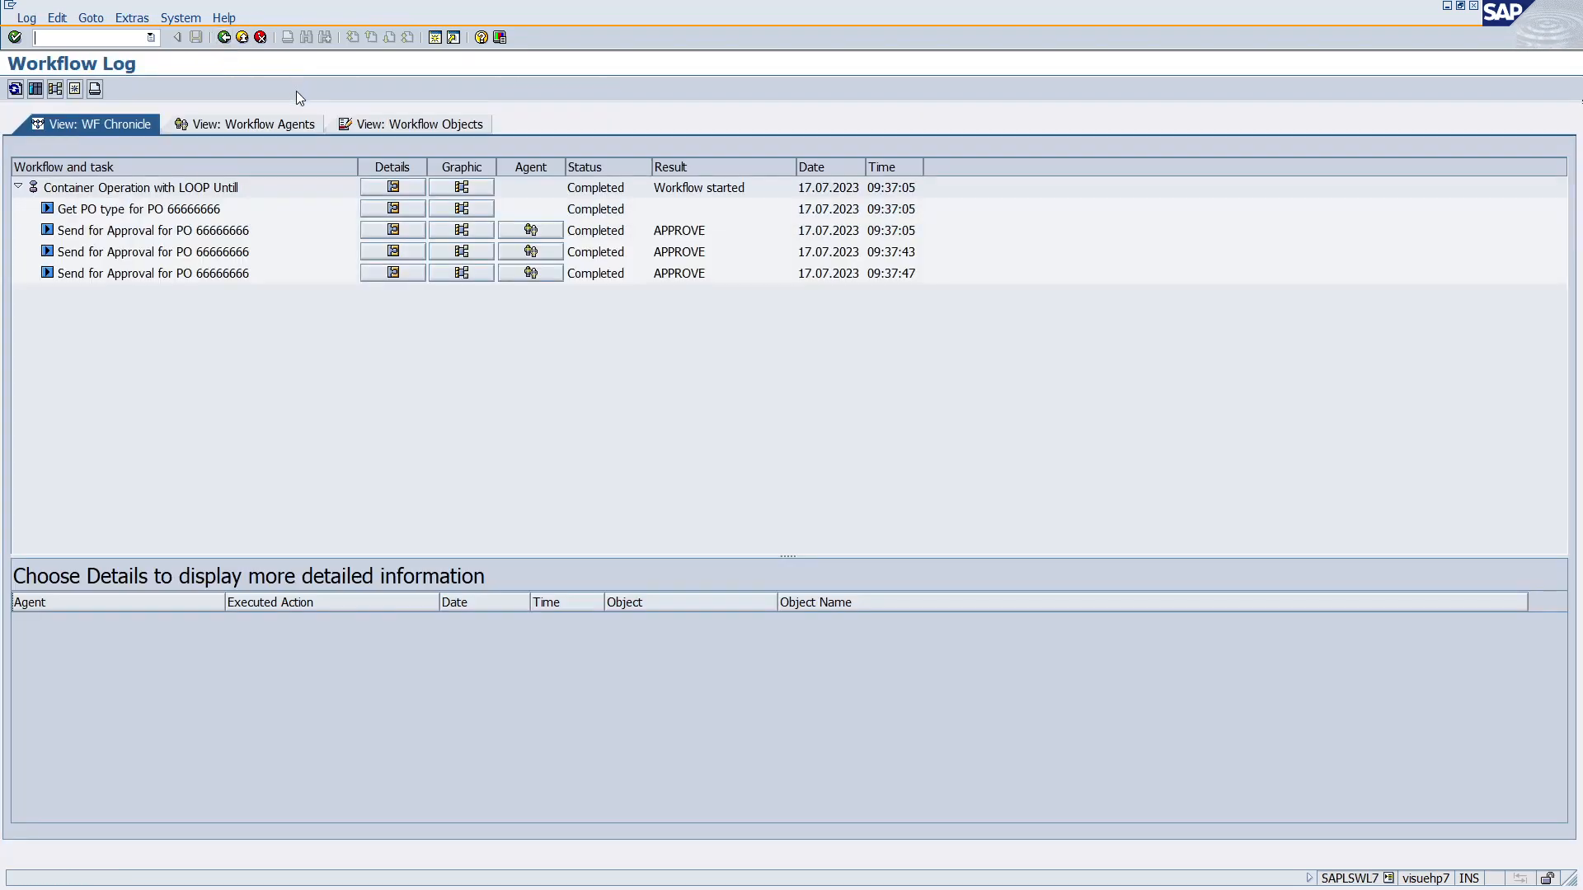
click(35, 89)
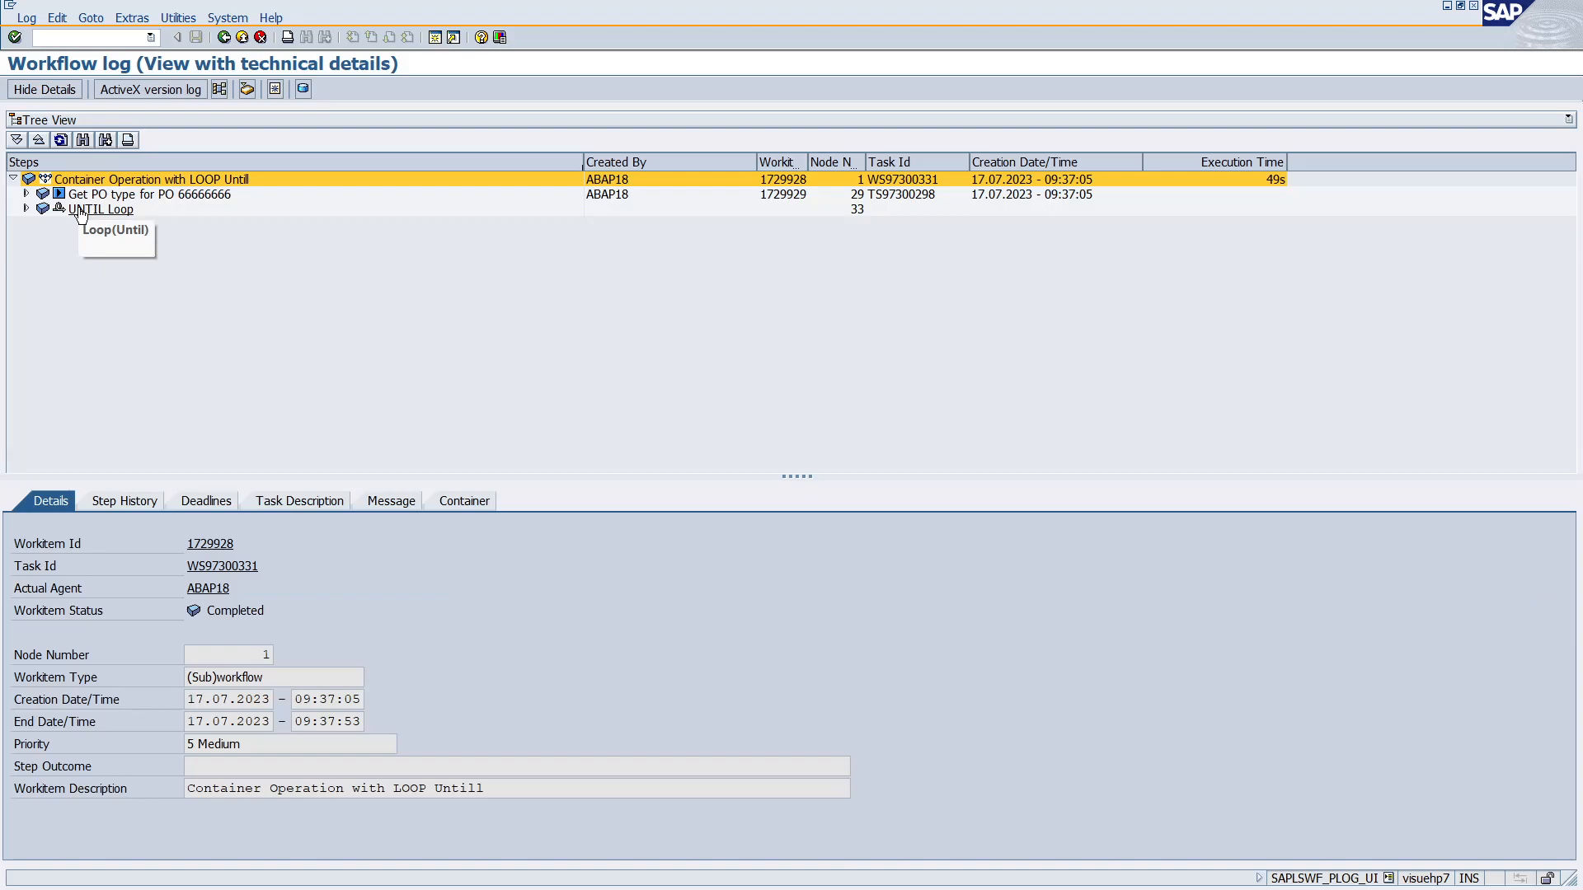
click(129, 122)
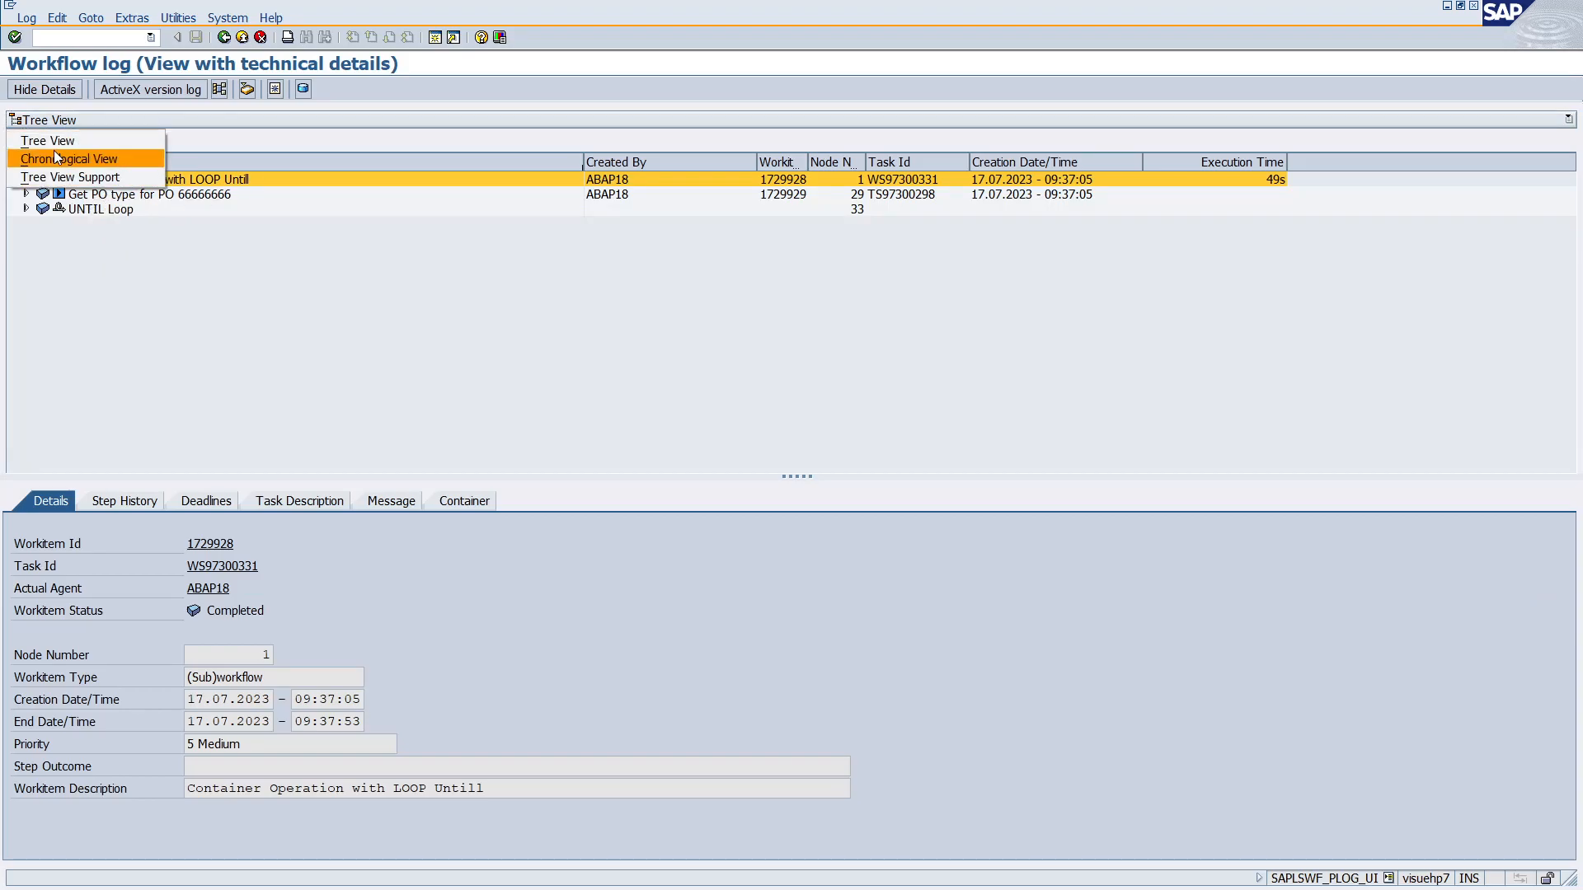
click(53, 152)
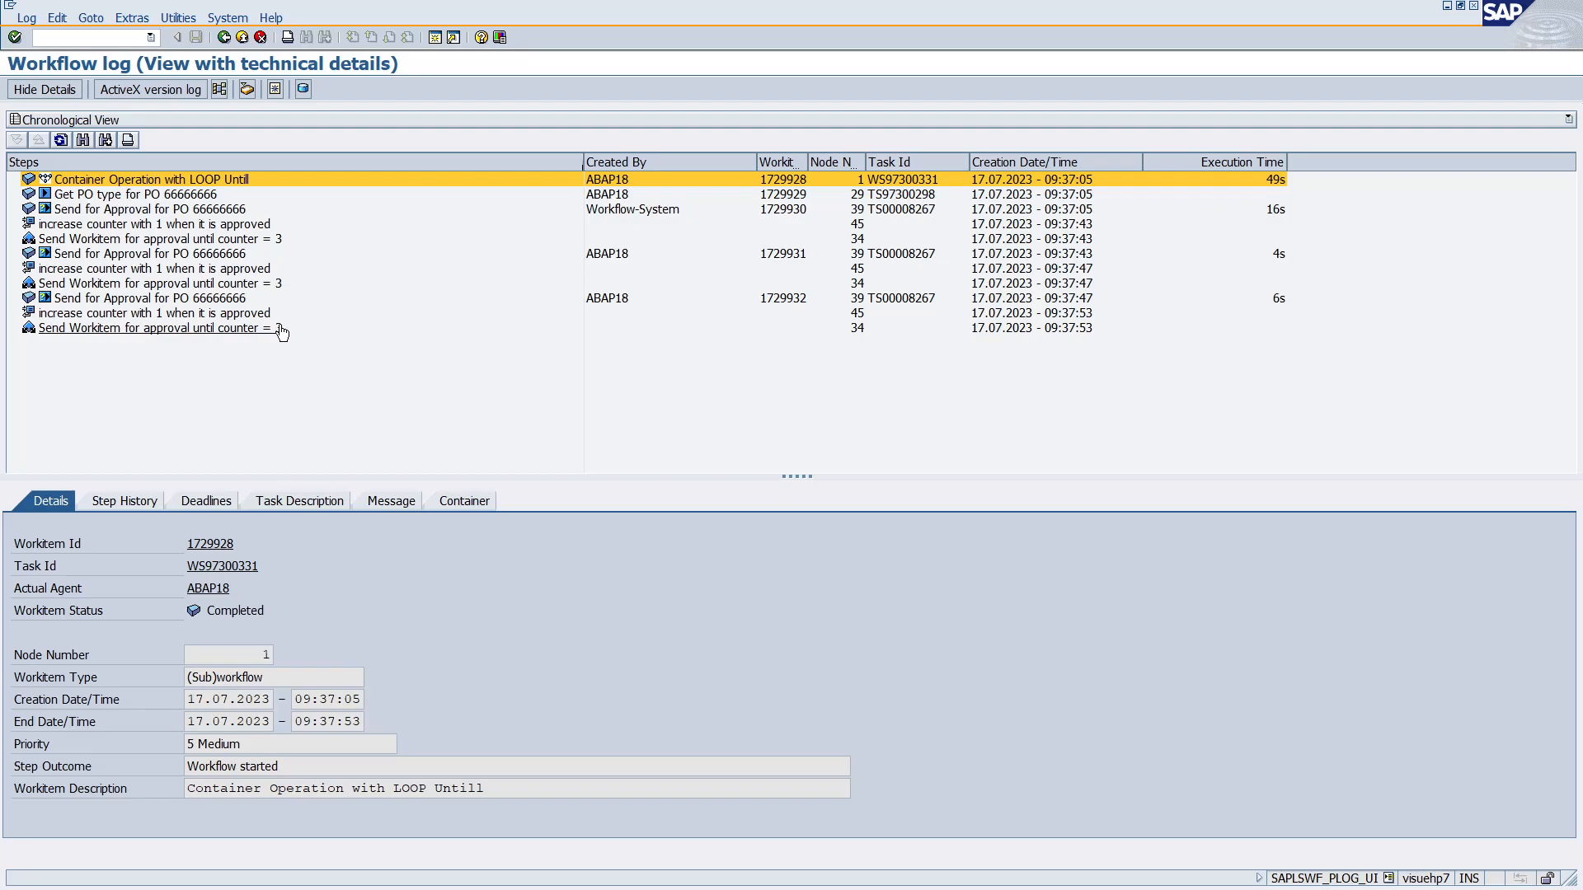
click(476, 506)
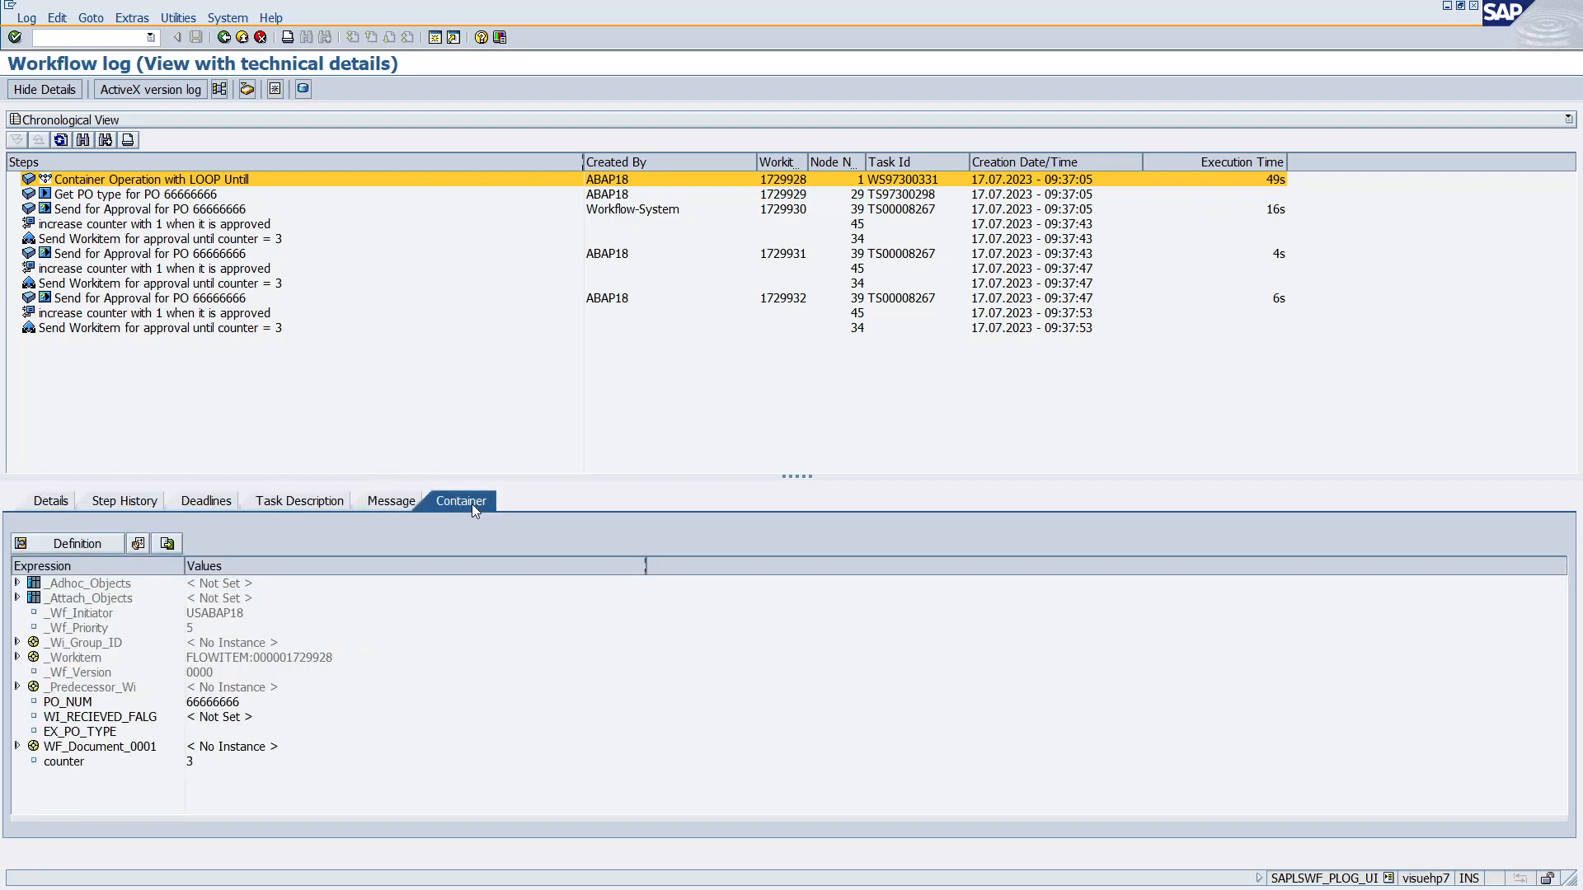
click(66, 763)
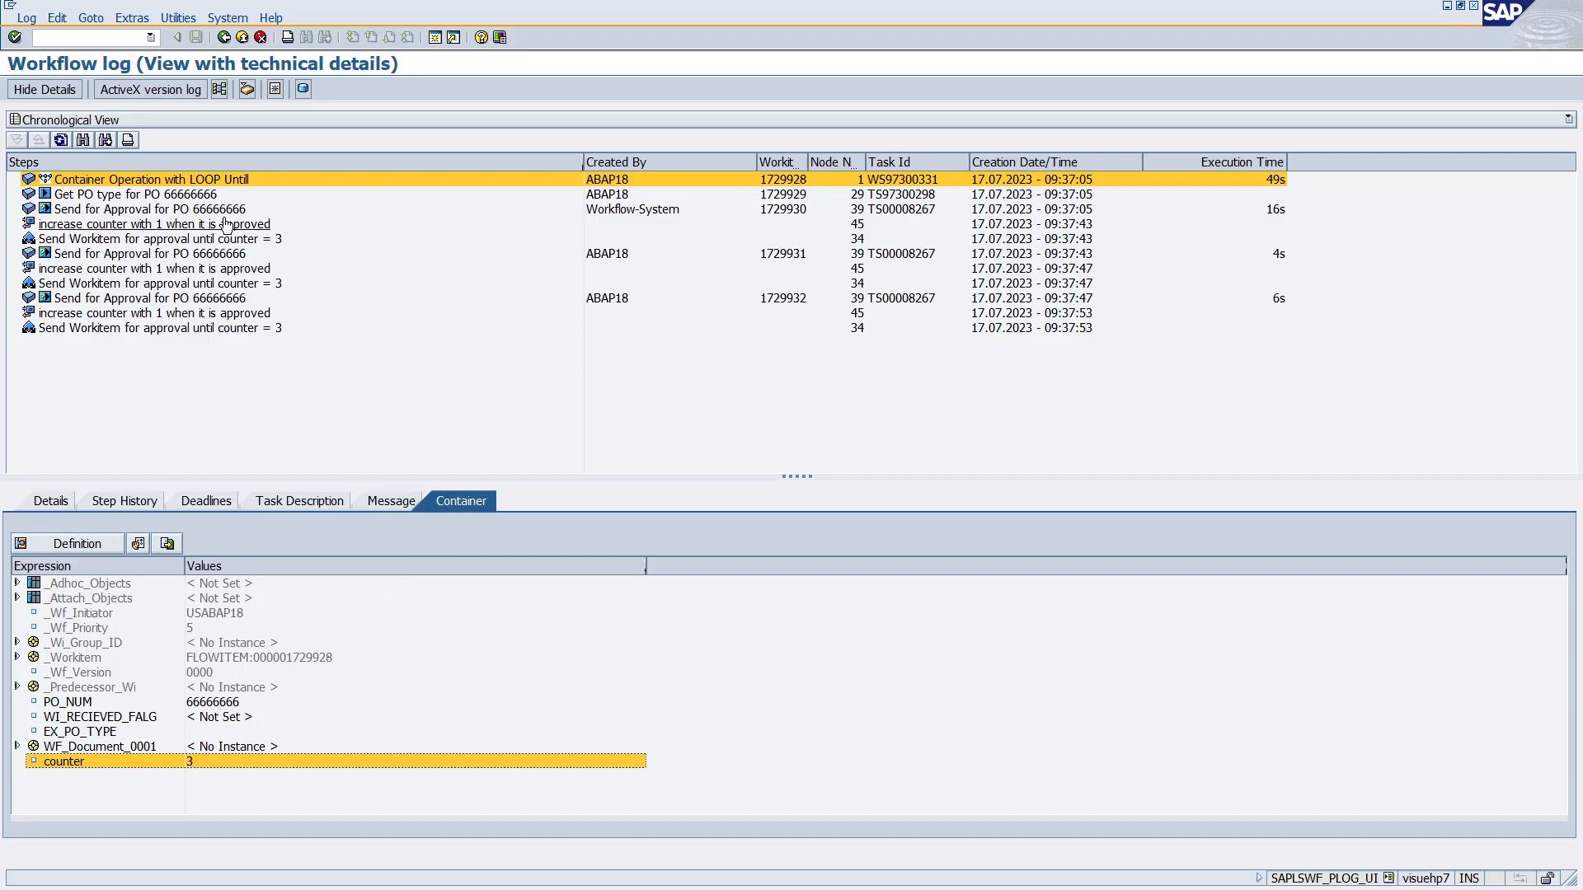
Return to the Workflow Builder and save workflow ZWFTRDEMO4
click(223, 38)
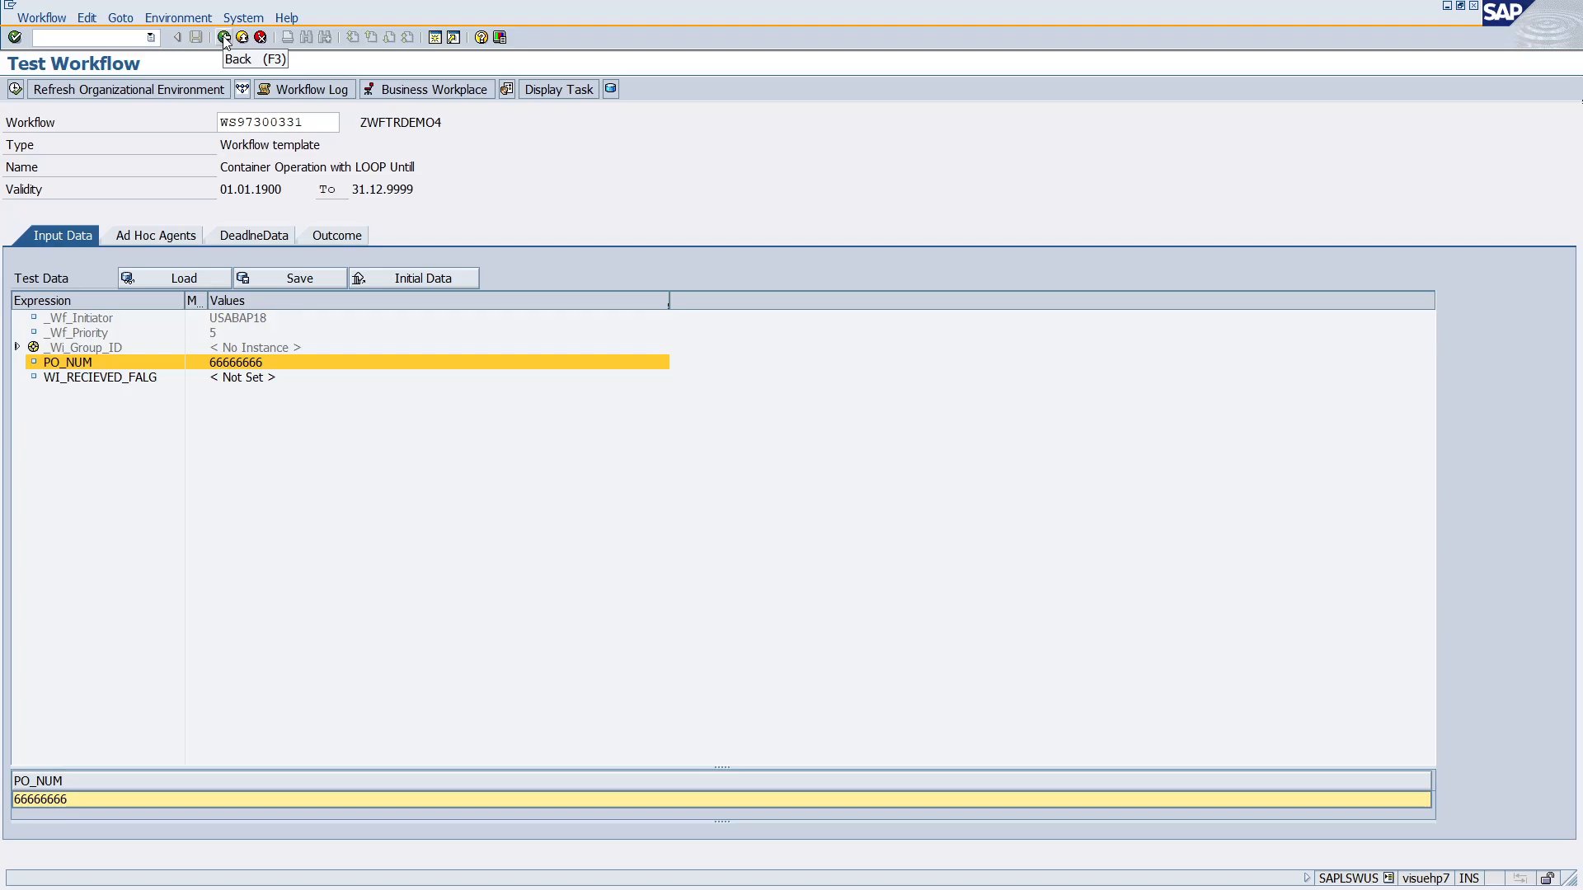
click(225, 38)
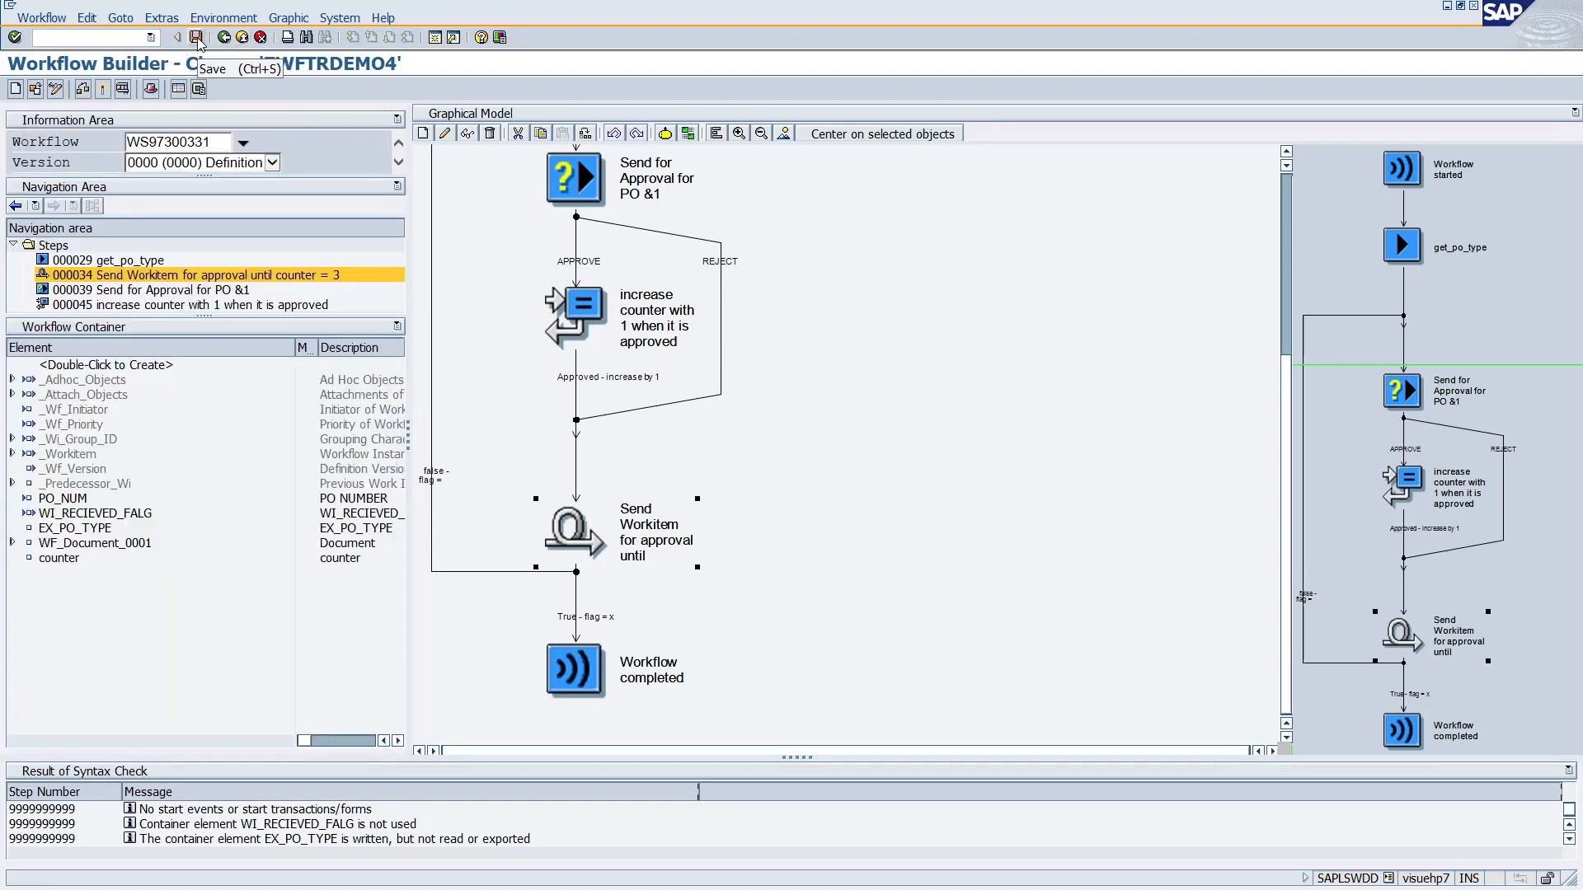
click(197, 38)
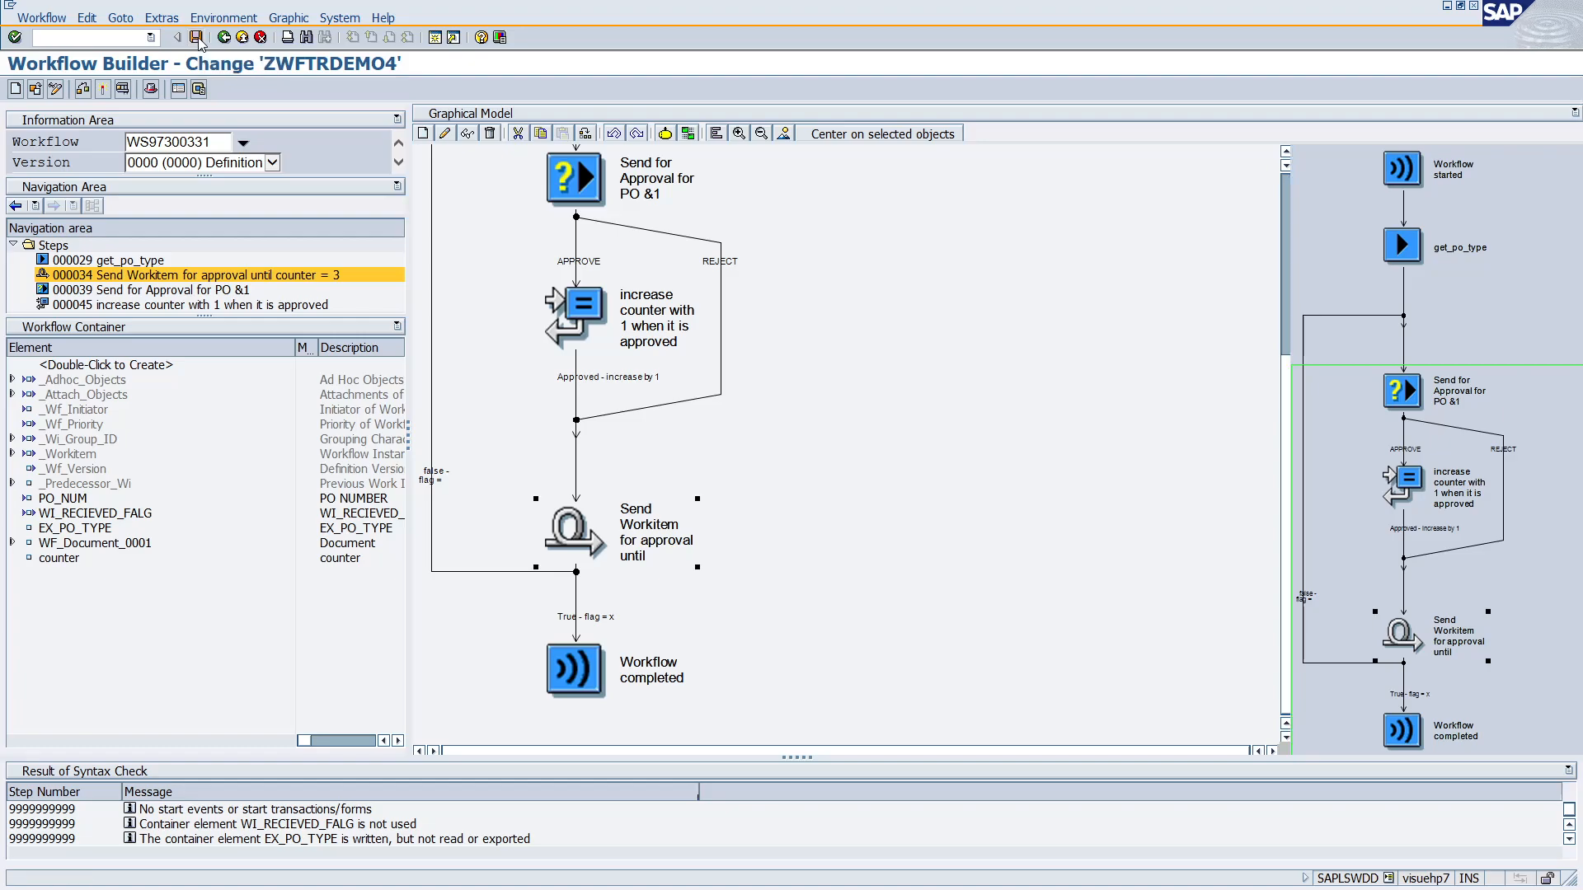